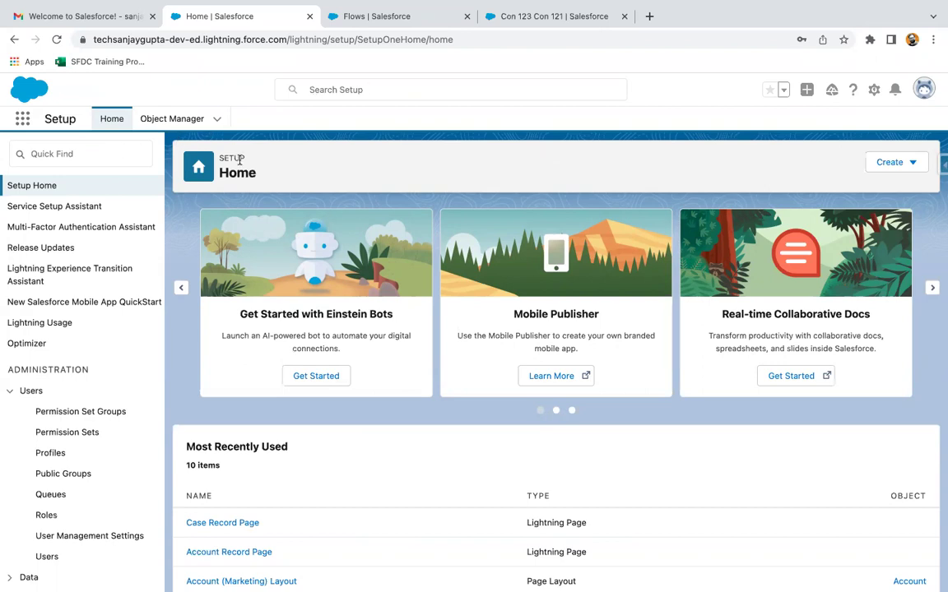
Open the Send Email to Contact flow from the list of all flows.
click(101, 155)
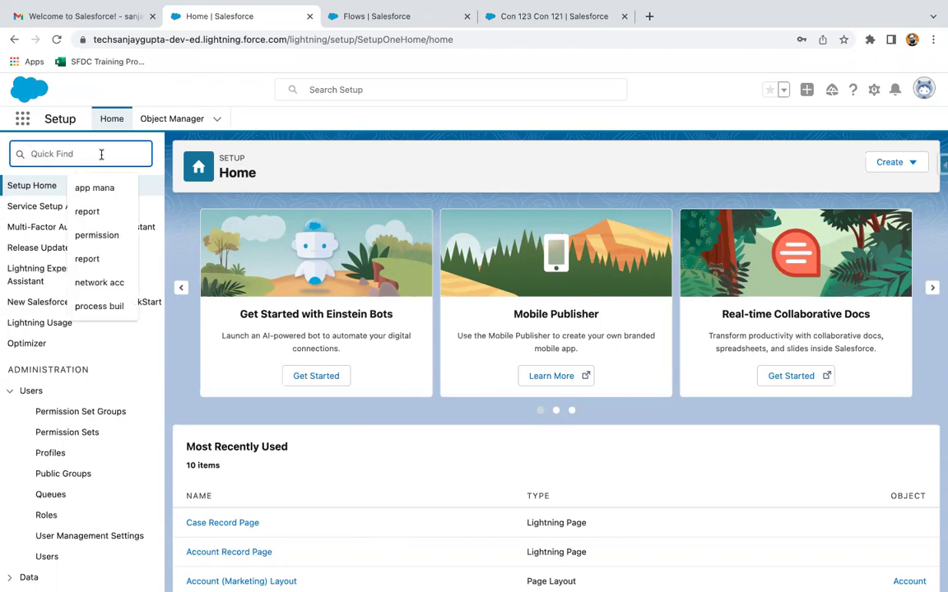
click(329, 166)
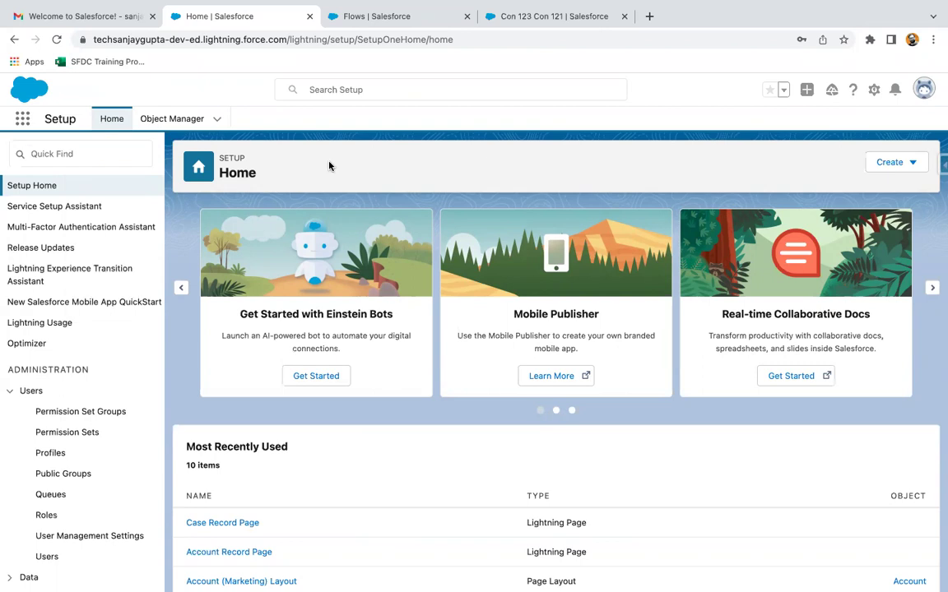
click(406, 21)
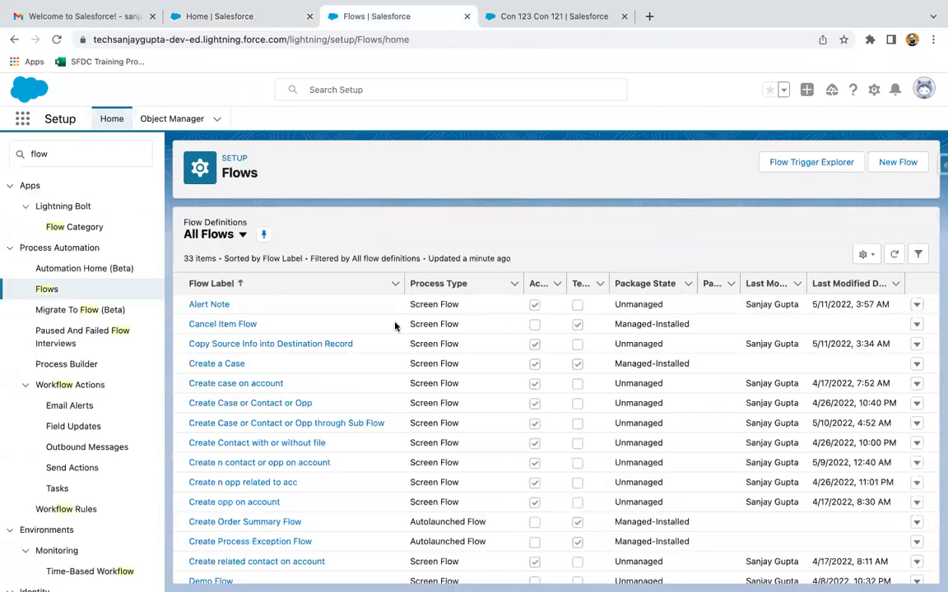
scroll(321, 411, down, 5)
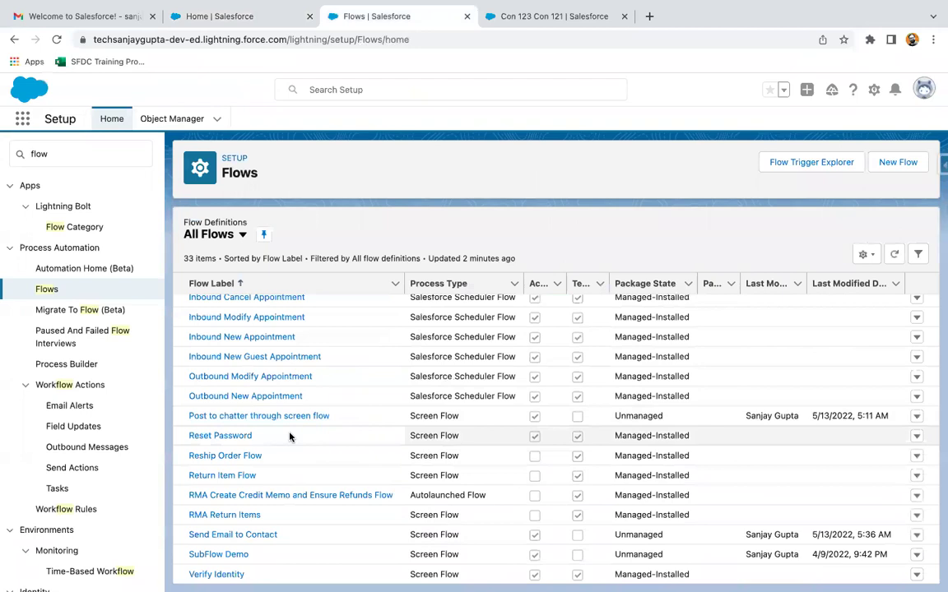
click(263, 534)
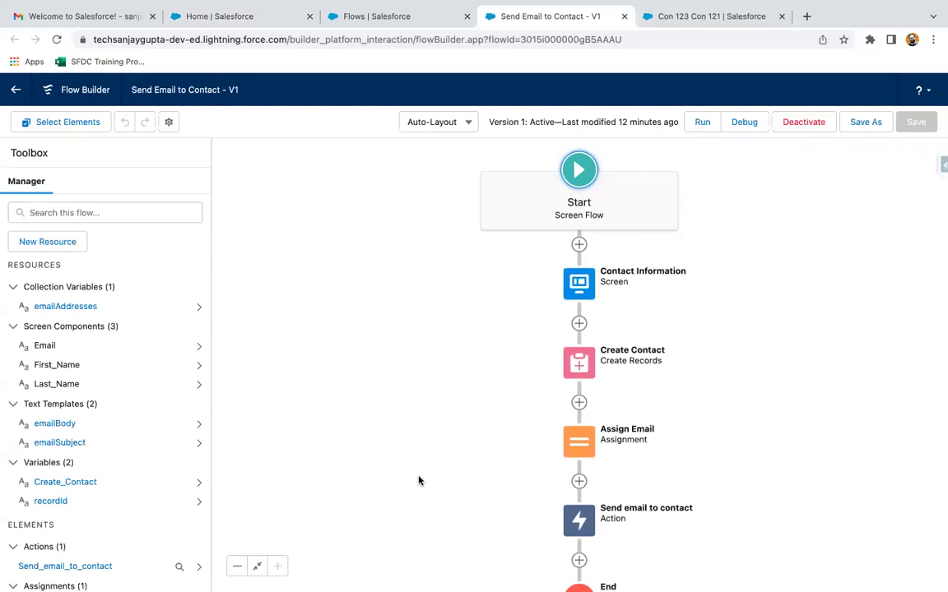
Review the input values of the flow's Send email to contact action and close it without changes.
drag(370, 420, 348, 239)
double_click(456, 344)
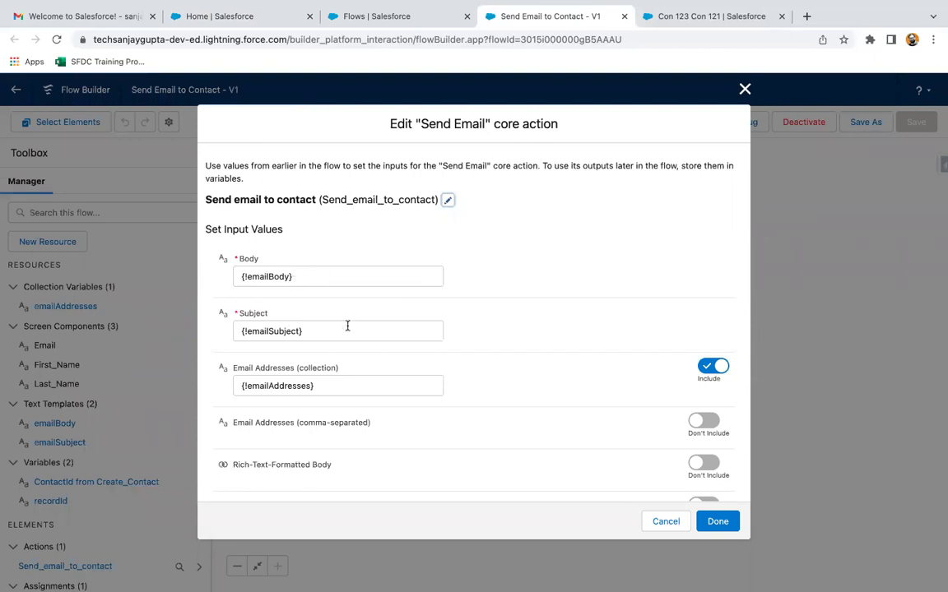
click(745, 89)
drag(398, 242, 344, 347)
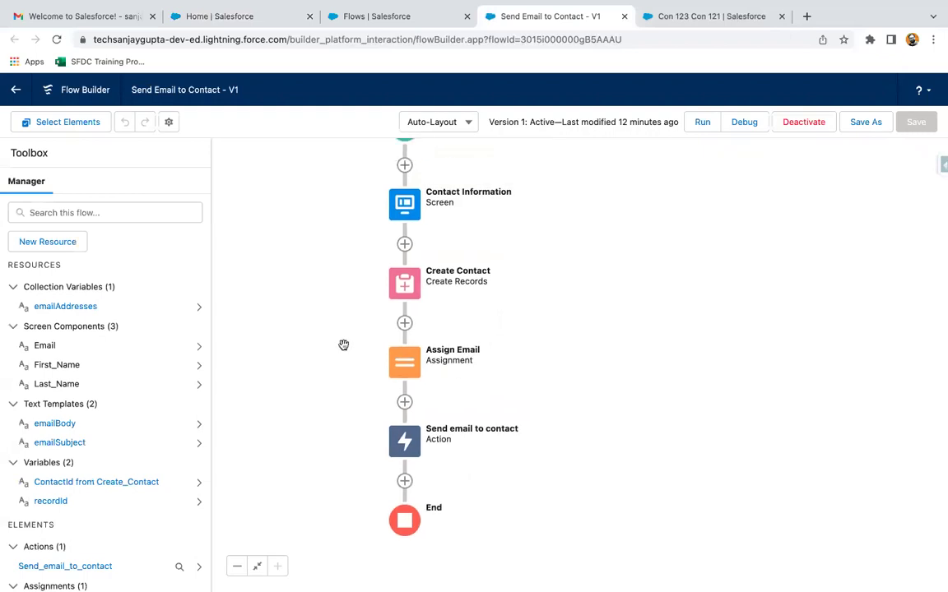
Delete the Assign Email assignment and the Send email to contact action from the flow.
drag(544, 366, 515, 333)
click(380, 326)
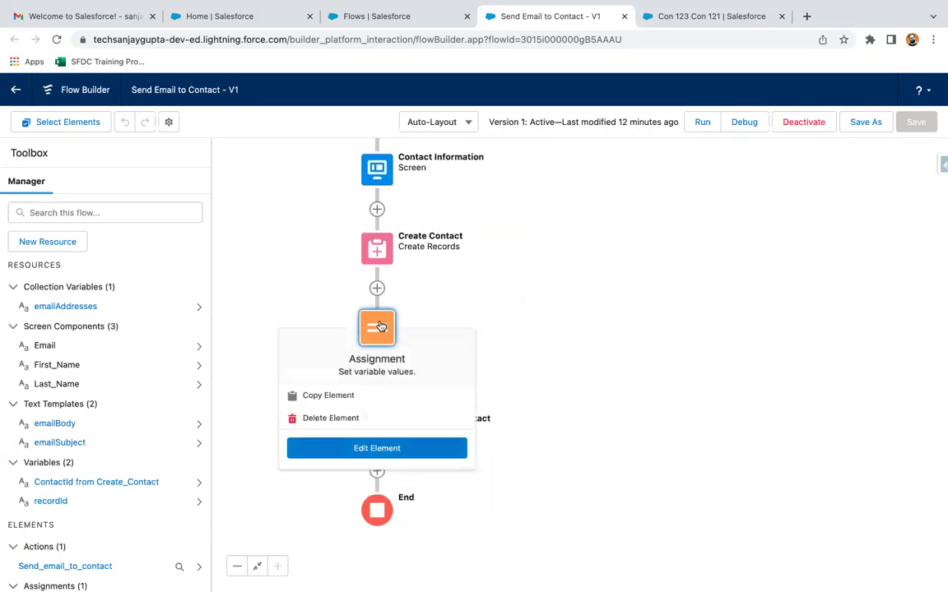
click(359, 420)
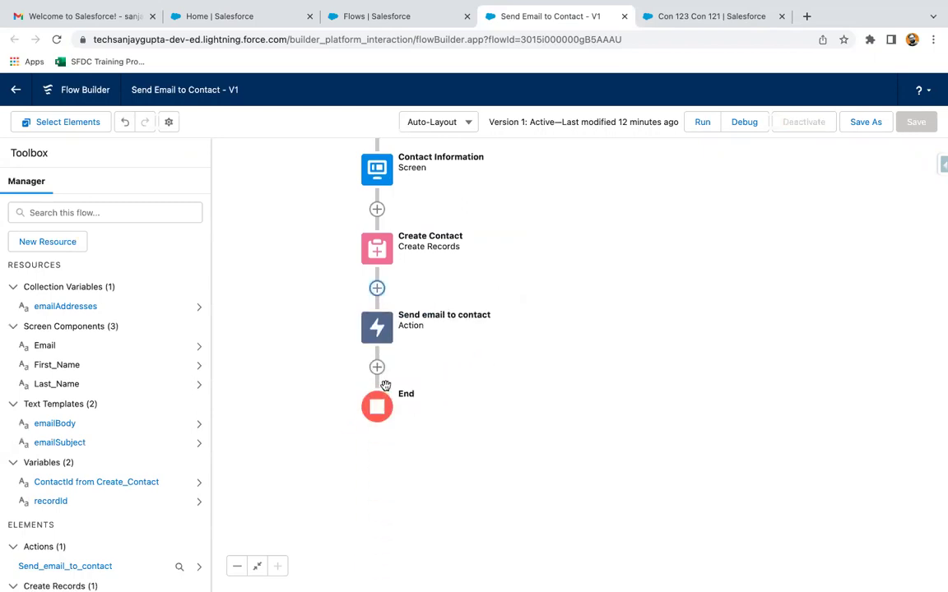
click(377, 327)
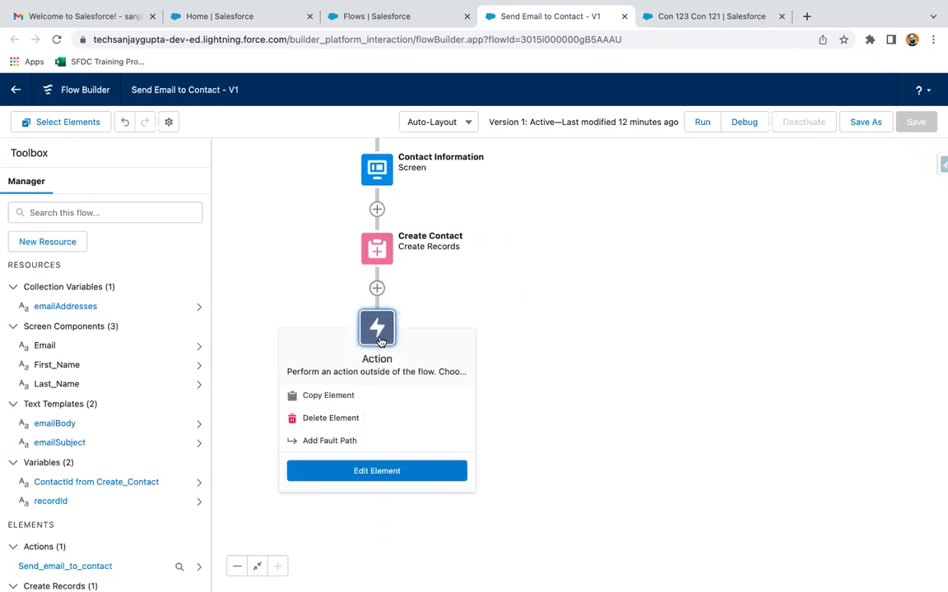
click(354, 418)
Check which email alerts a new action after Create Contact offers when filtered by type, without adding the action.
drag(285, 246, 286, 269)
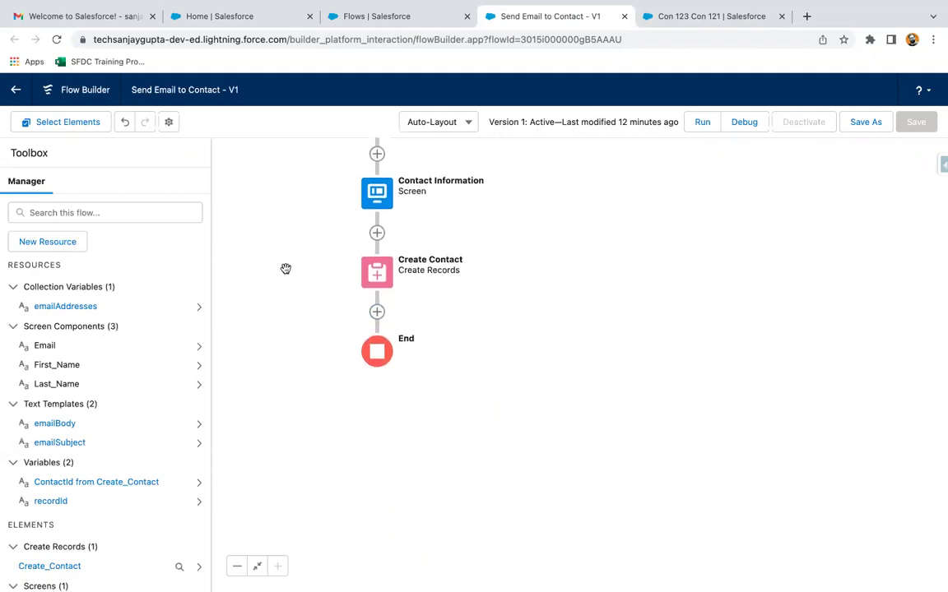
click(377, 312)
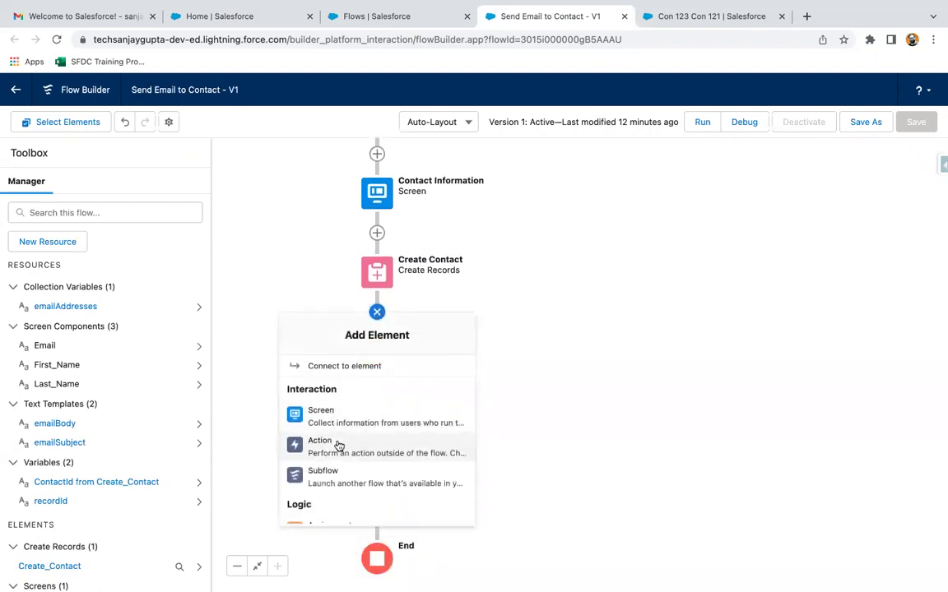
click(338, 446)
click(239, 199)
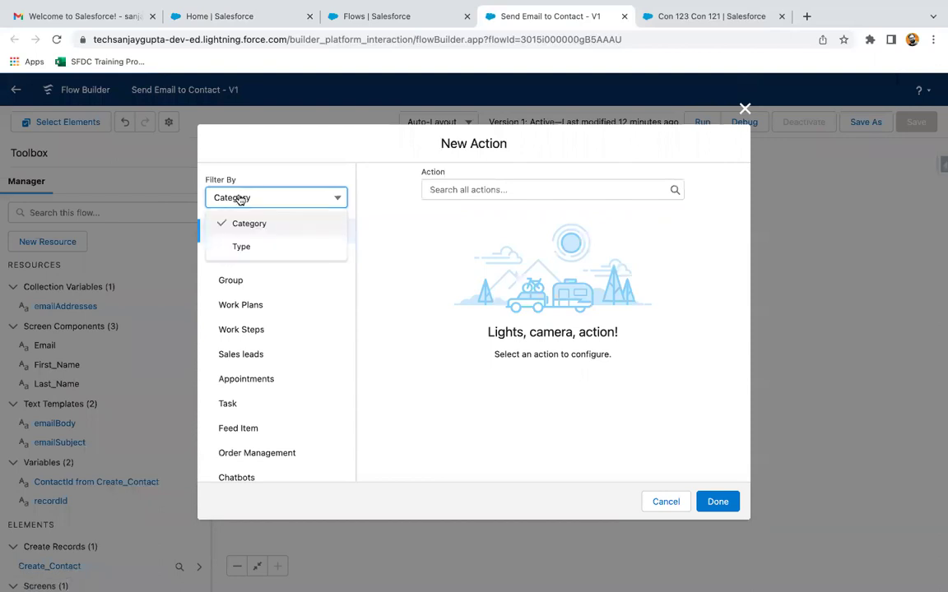
click(251, 246)
click(245, 359)
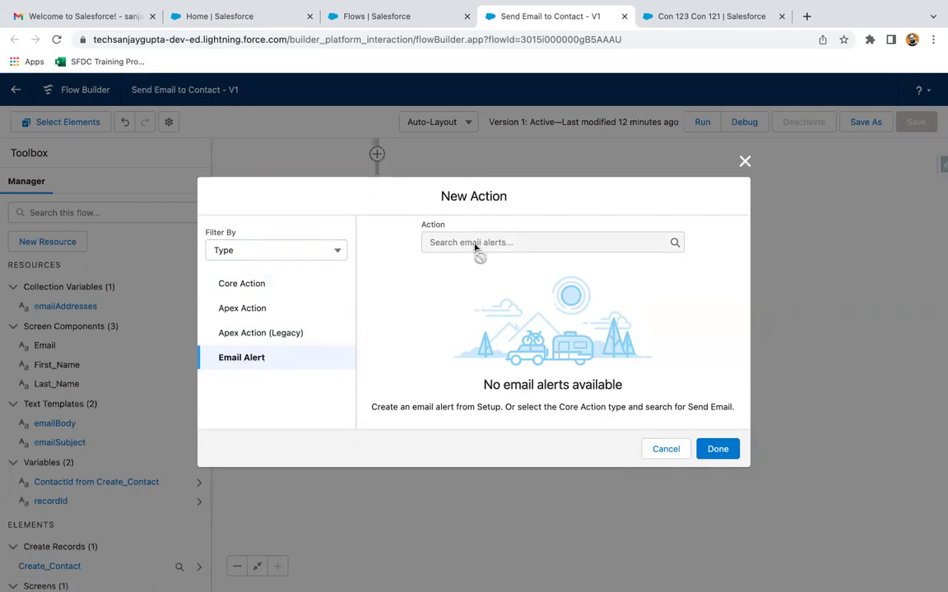
click(744, 161)
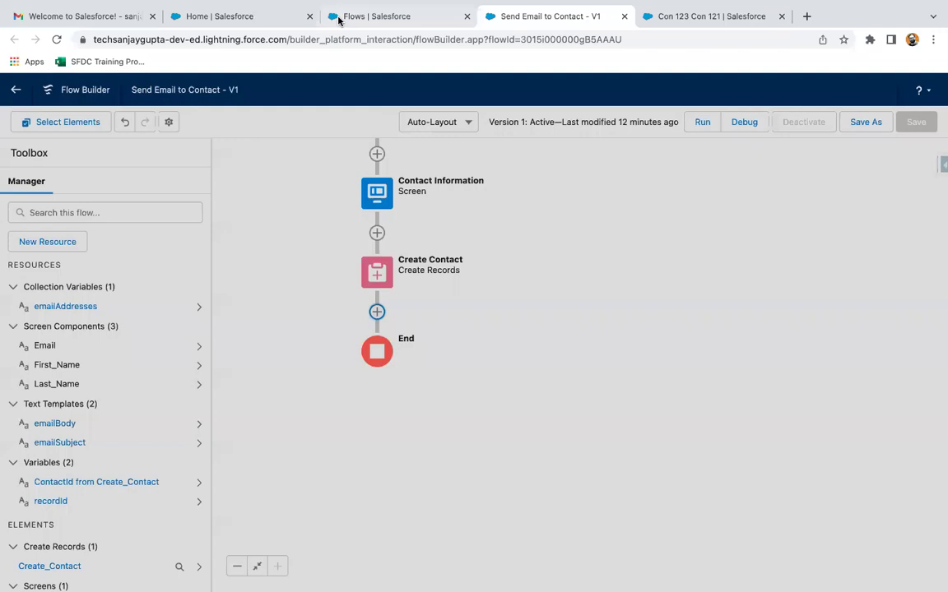
Find Classic Email Templates in Setup and start a new text email template.
click(244, 23)
click(59, 156)
text(email temp)
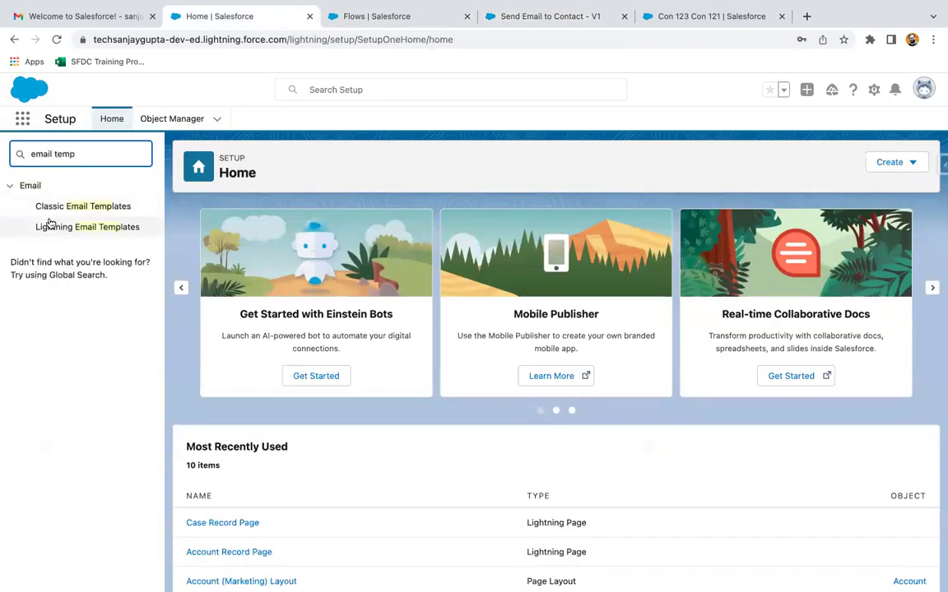
click(80, 211)
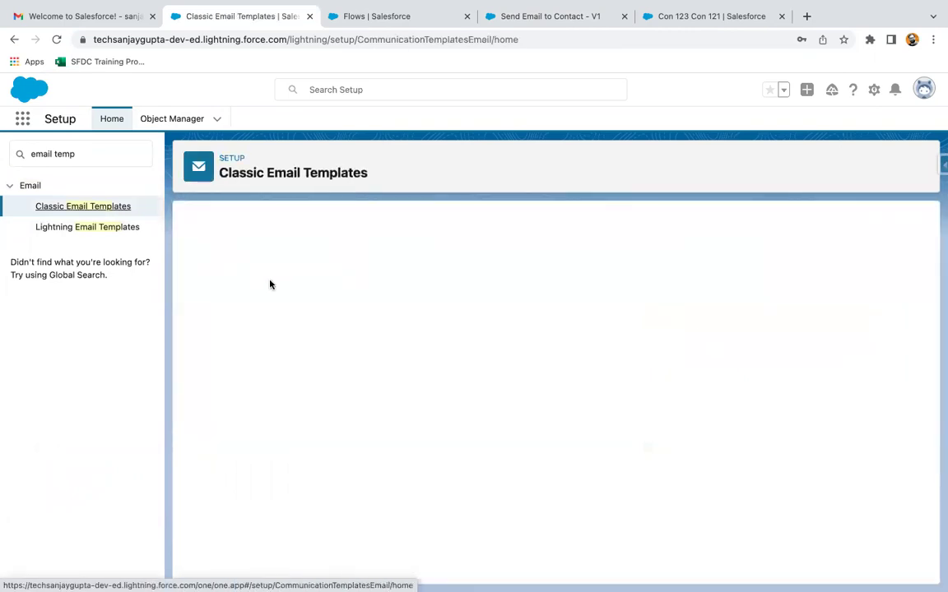
click(428, 321)
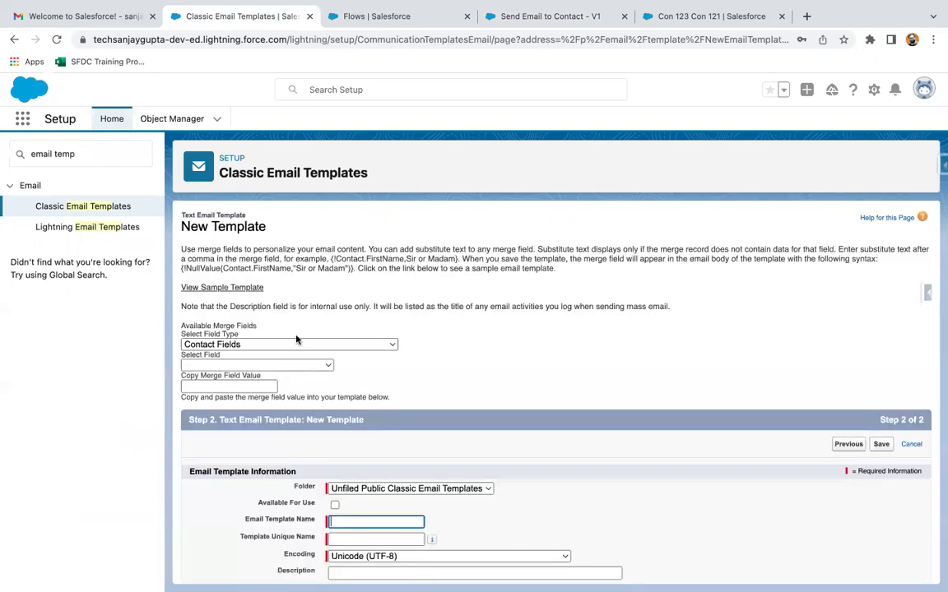
Make the template available for use, name it Send Welcome Email and set its subject to "Welcome to Salesforce!".
scroll(374, 396, down, 3)
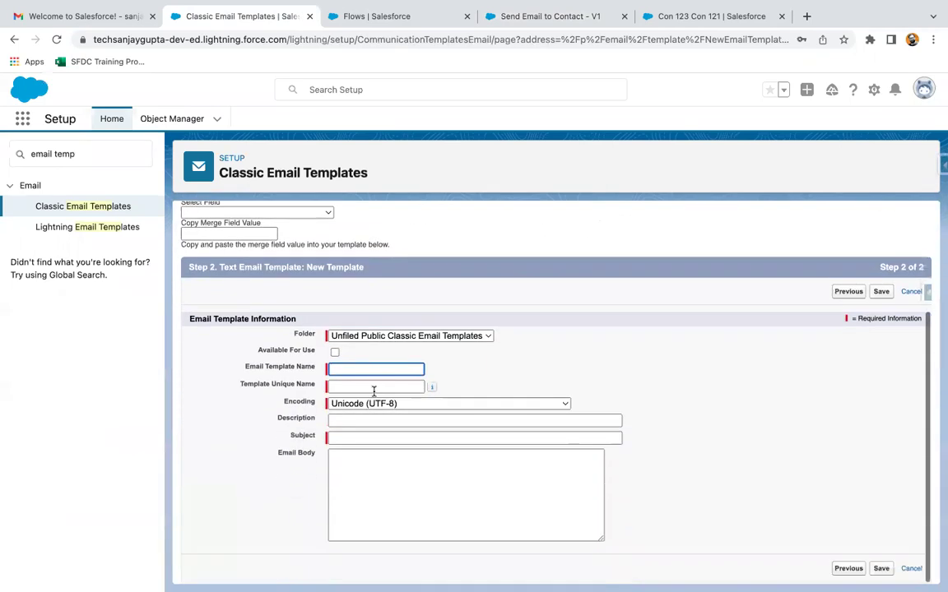
click(334, 352)
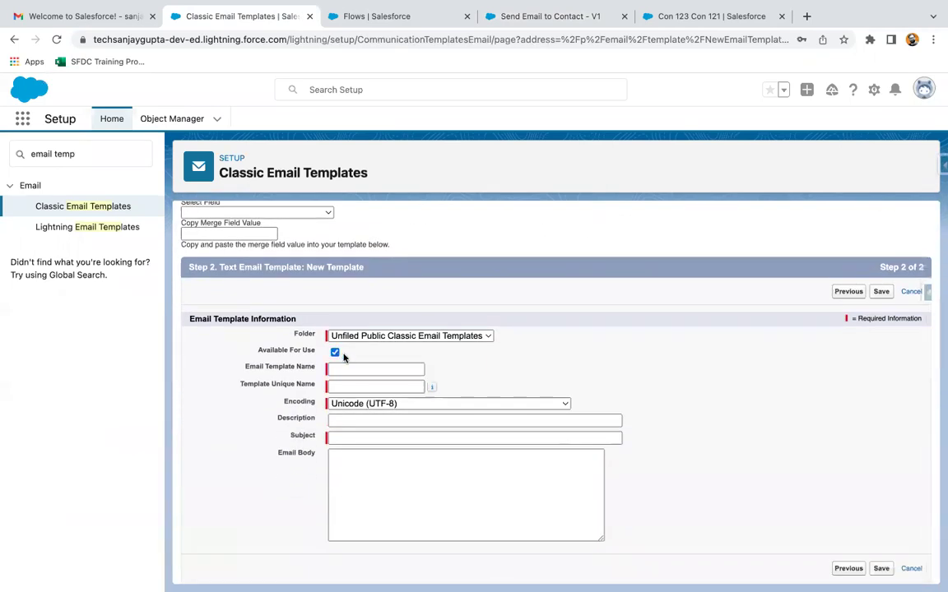
click(352, 369)
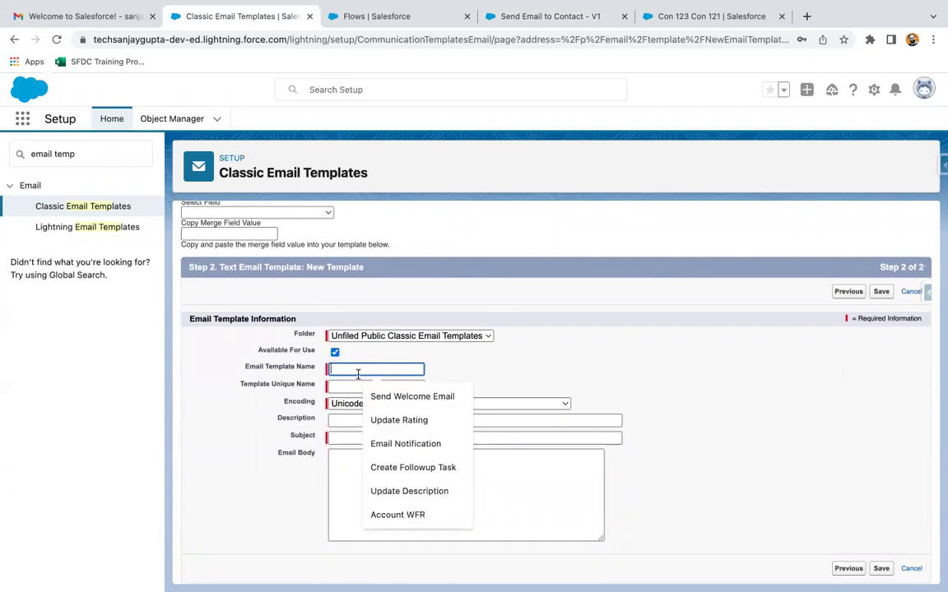
click(395, 396)
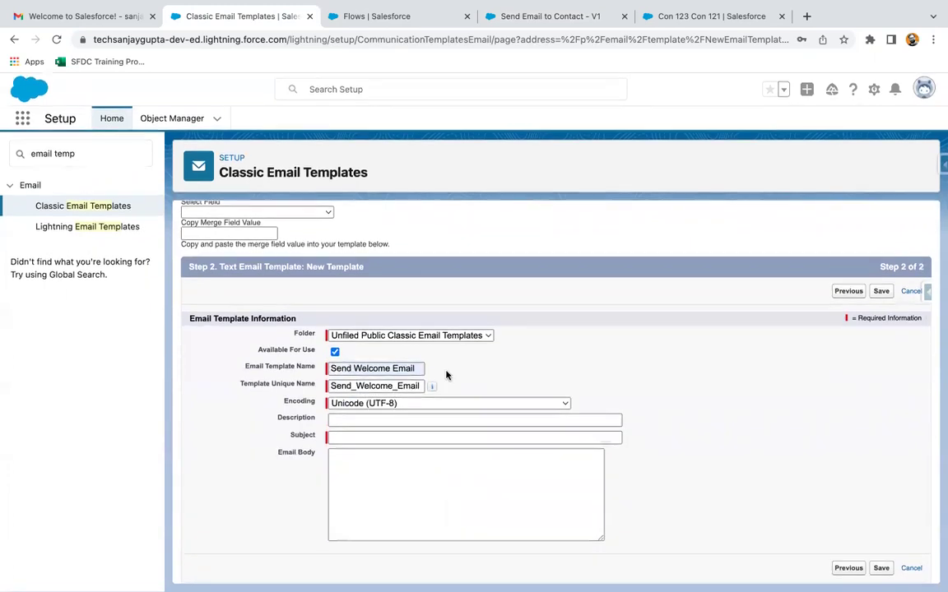
click(373, 436)
text(Welcome to Sales)
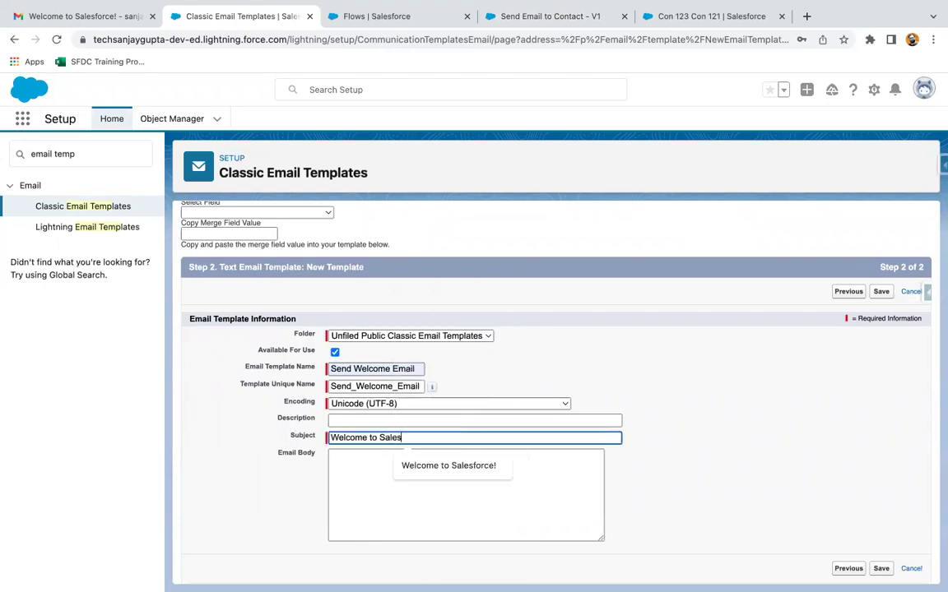
click(411, 466)
Enter the email body "Hi {!Contact.FirstName}, Welcome to Salesforce Ecosystem! Get started with your salesforce journey! Thanks!" with the First Name merge field and save the template.
click(387, 471)
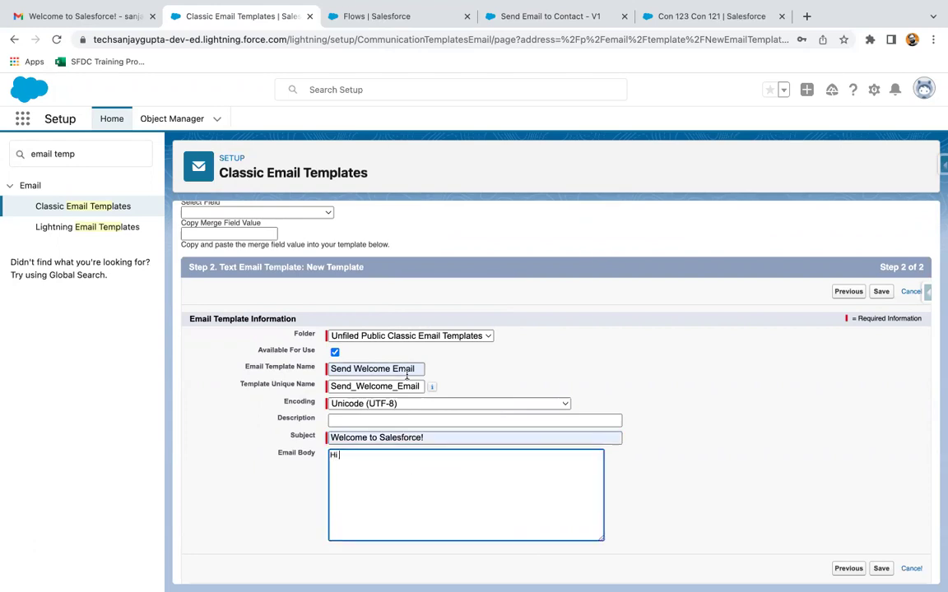
scroll(406, 375, up, 2)
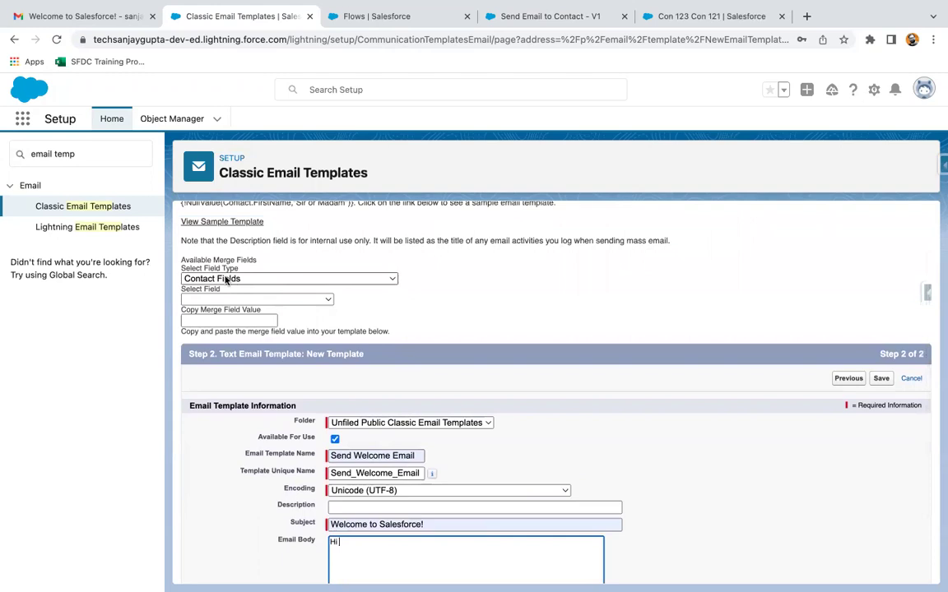
click(232, 299)
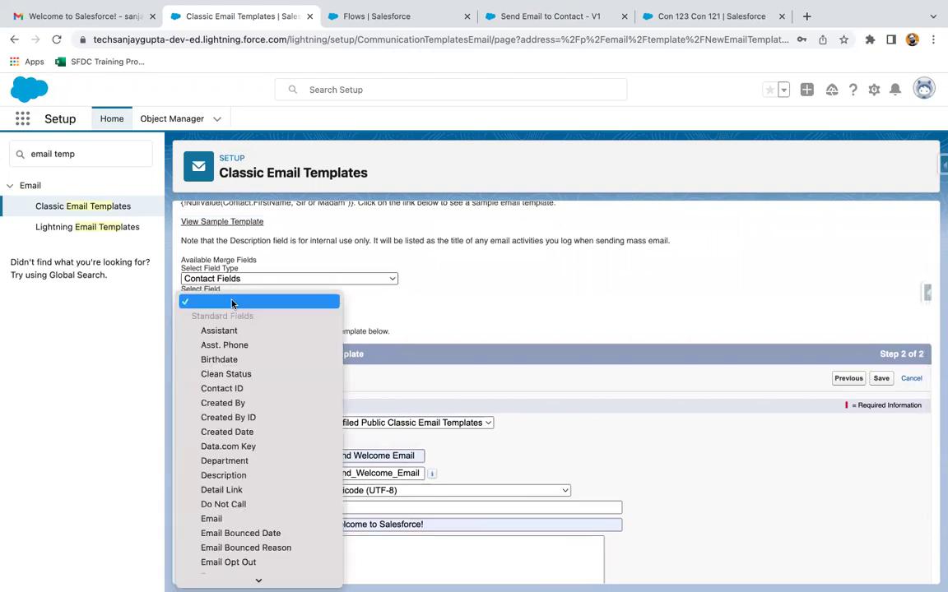
click(240, 563)
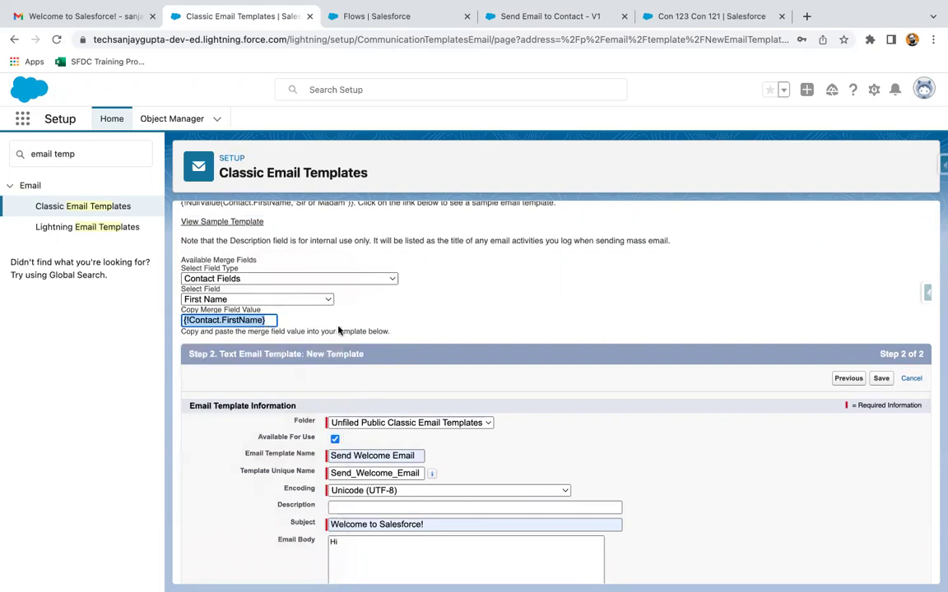
scroll(338, 329, down, 2)
click(364, 452)
text({!Contact.FirstName})
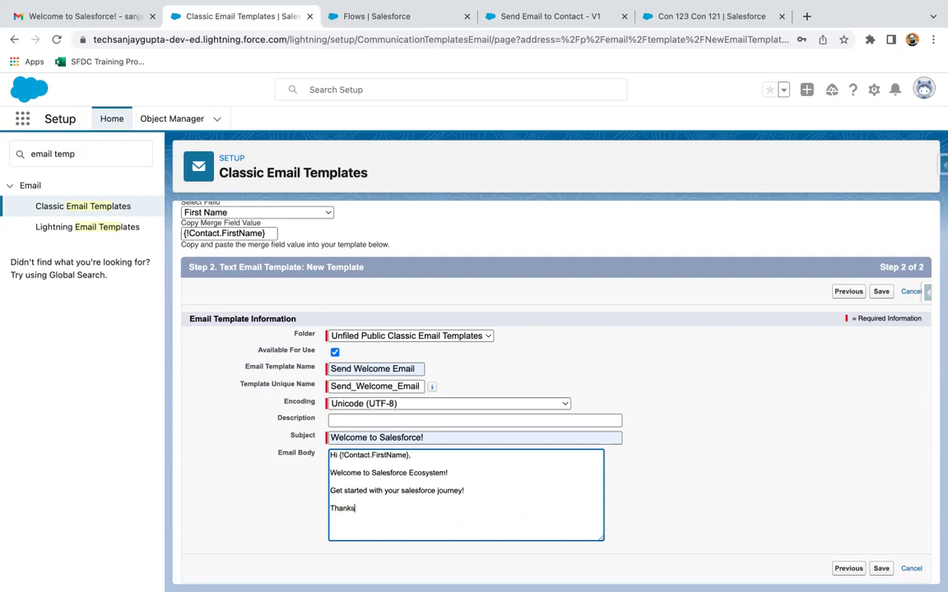
click(761, 425)
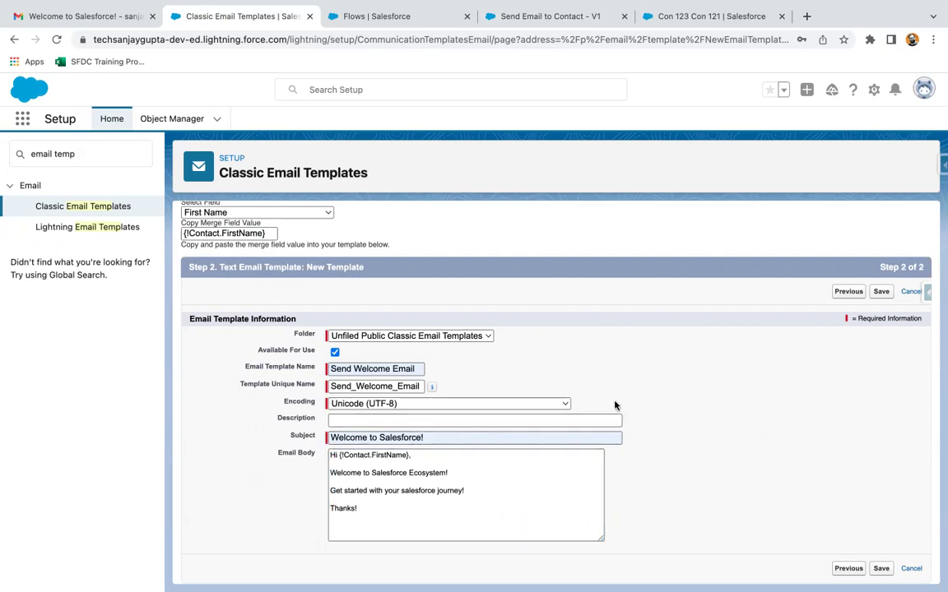
click(880, 292)
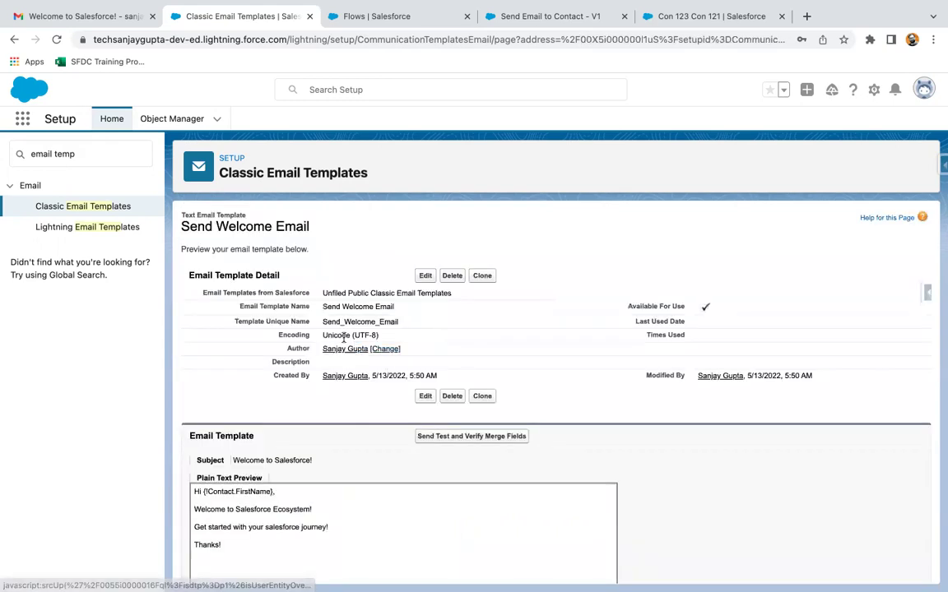
Search Setup for "email alert", open Email Alerts past the workflow introduction and start a new email alert.
click(70, 158)
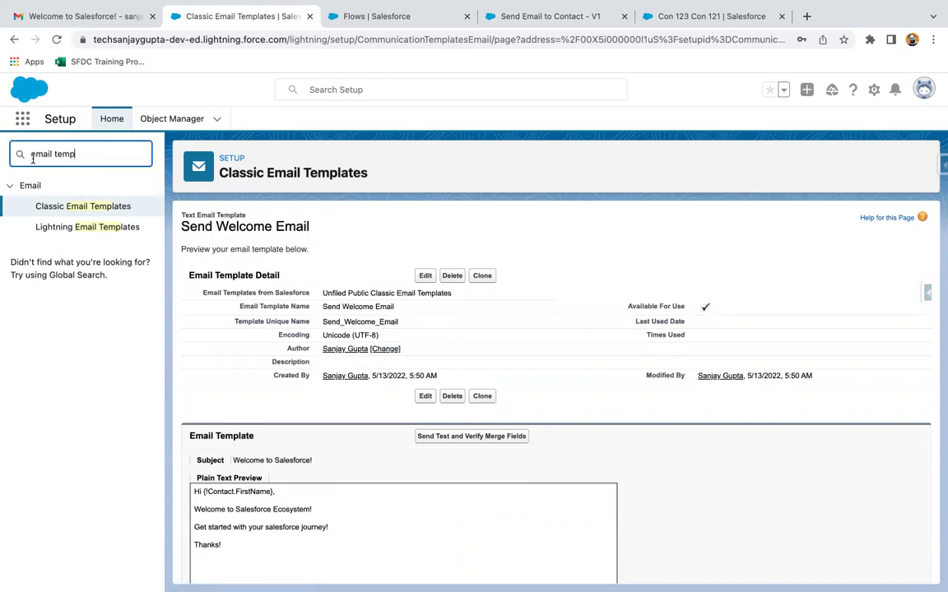
key(BackSpace)
key(BackSpace)
key(BackSpace)
key(BackSpace)
key(BackSpace)
text(alert)
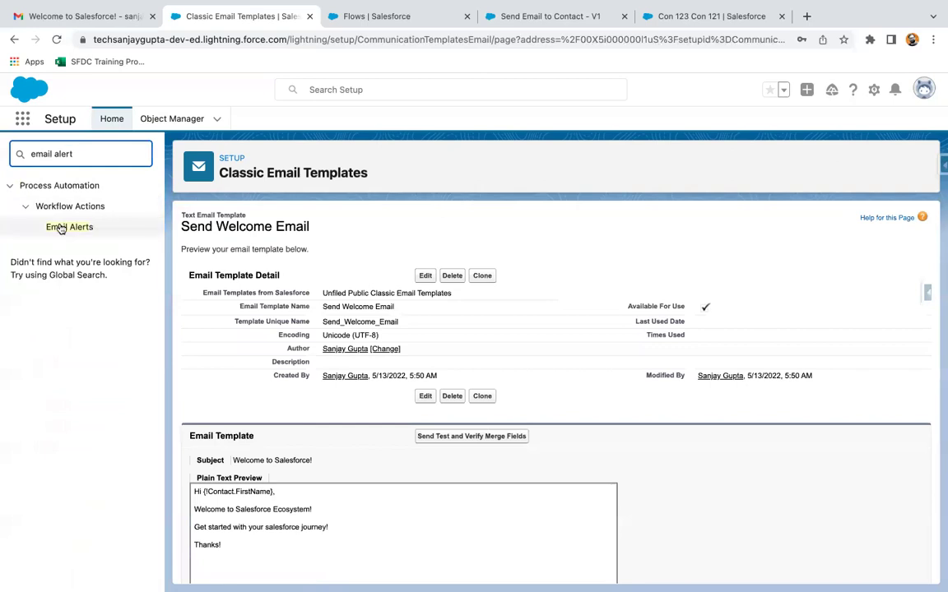
click(61, 227)
scroll(404, 385, down, 2)
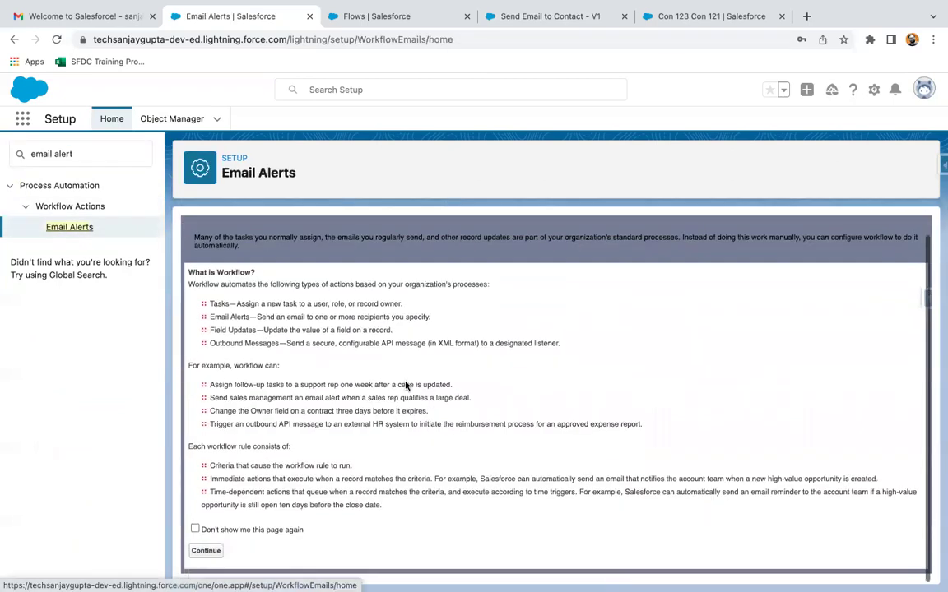
click(207, 550)
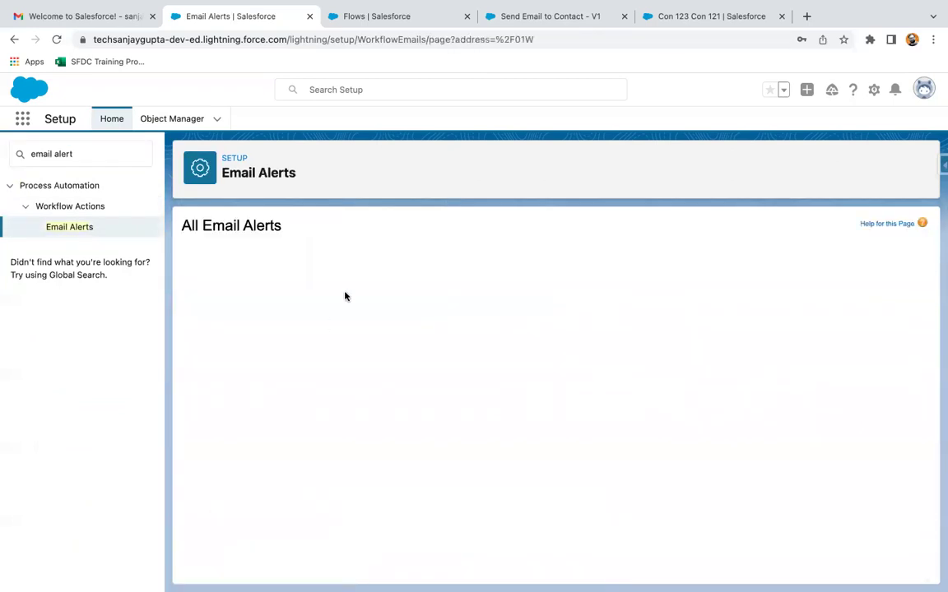
click(556, 302)
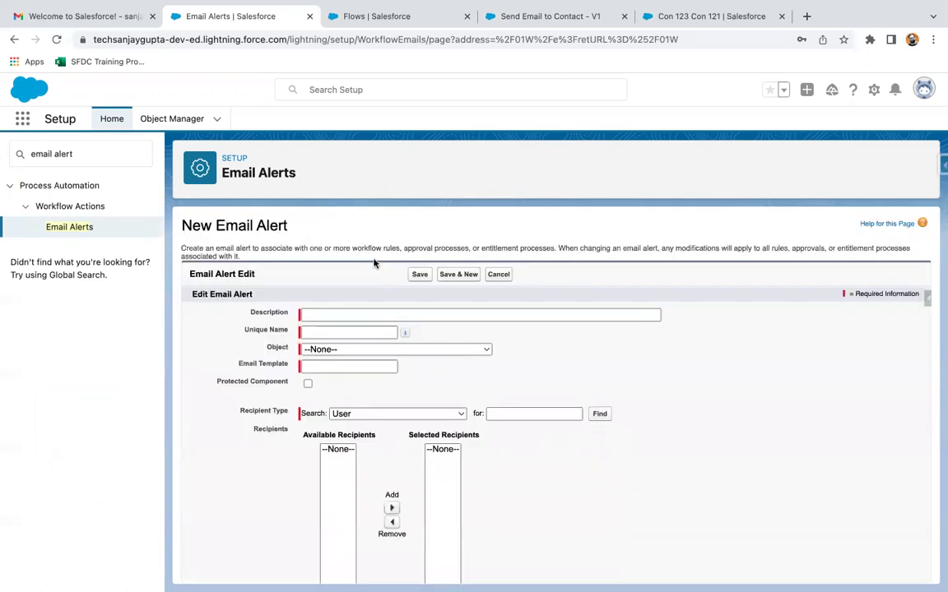
Describe the email alert as "Send Contact Email. Notification" and set its object to Contact.
text(Send)
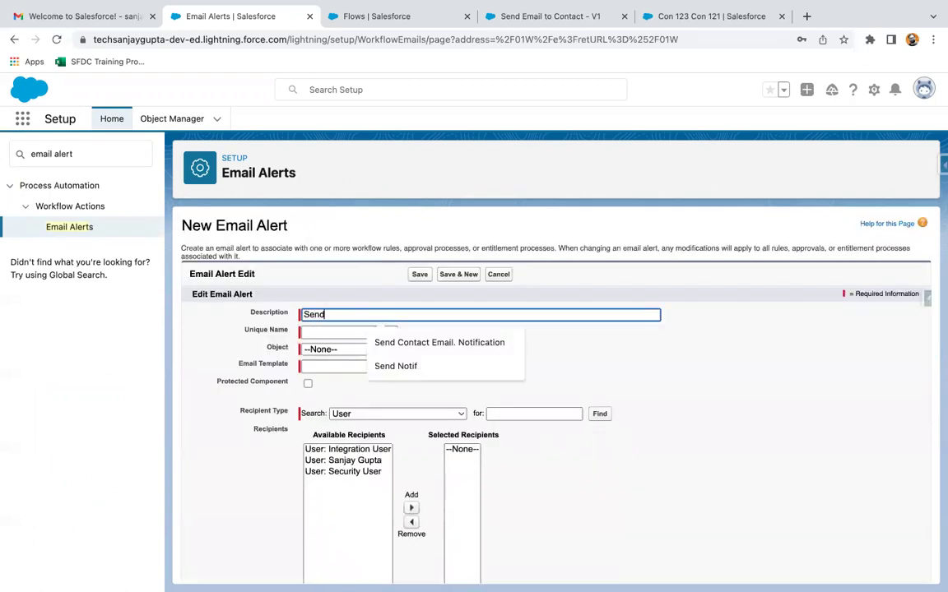
click(428, 340)
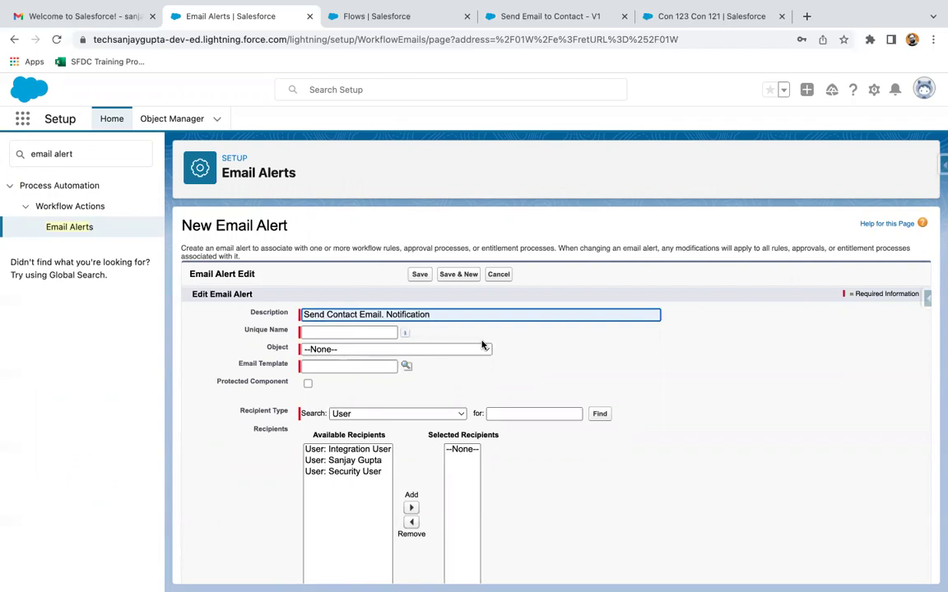
click(410, 349)
text(cont)
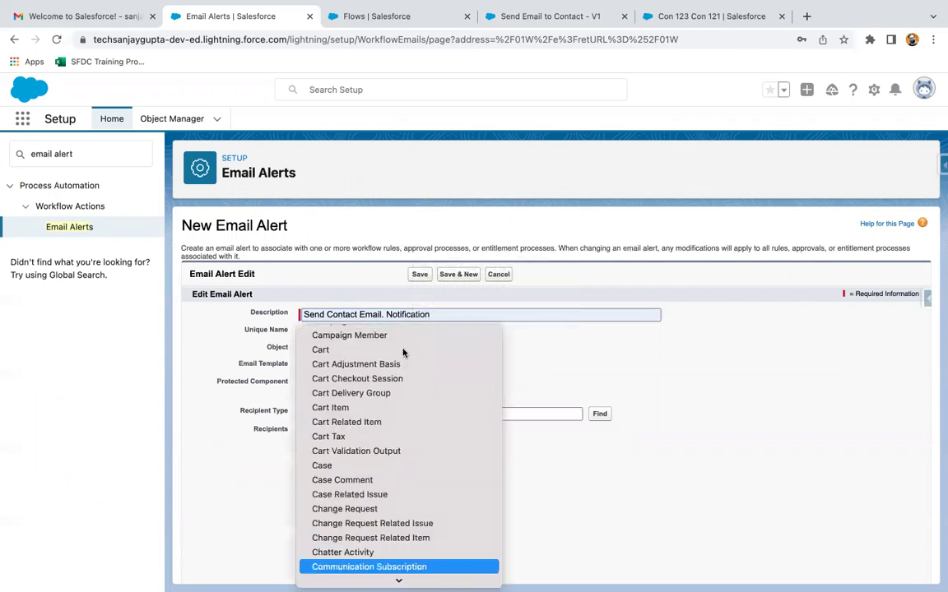
click(375, 566)
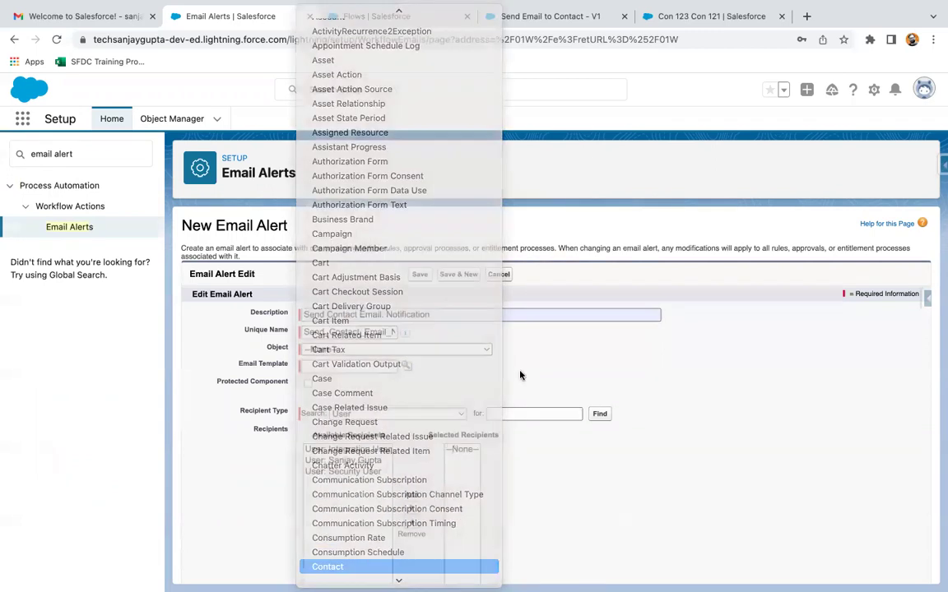
Look up the Send Welcome Email classic template and assign it to the email alert.
scroll(461, 329, down, 3)
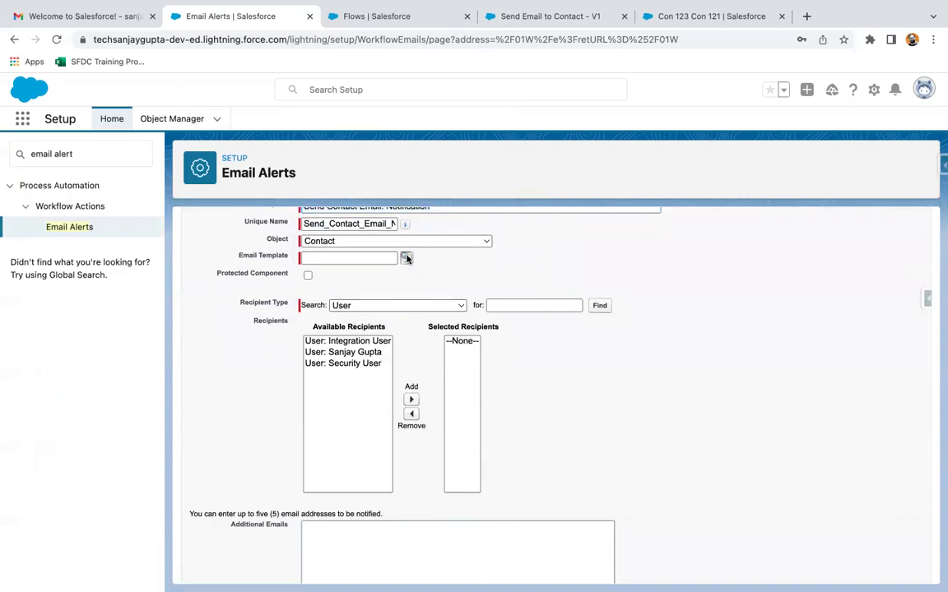
click(406, 257)
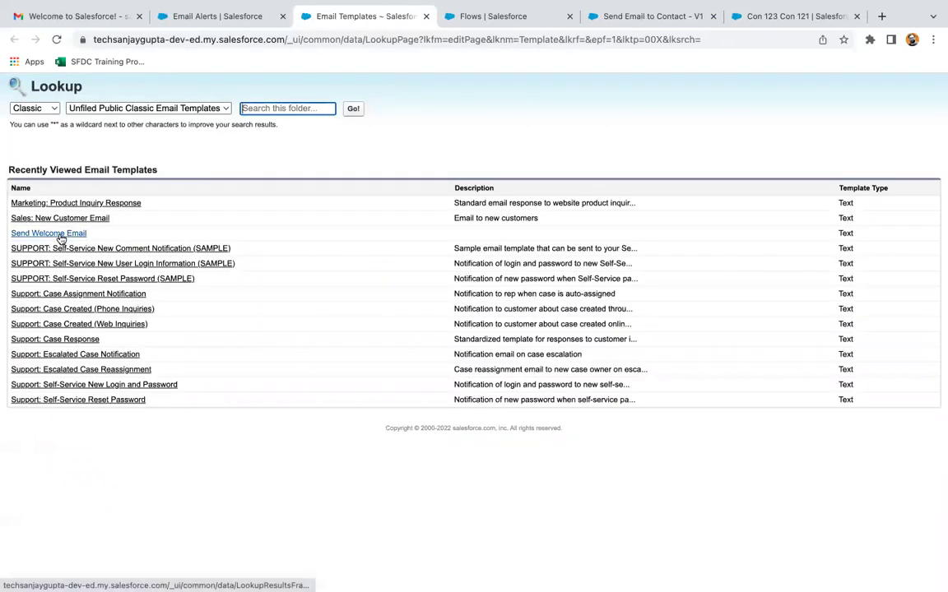
click(60, 236)
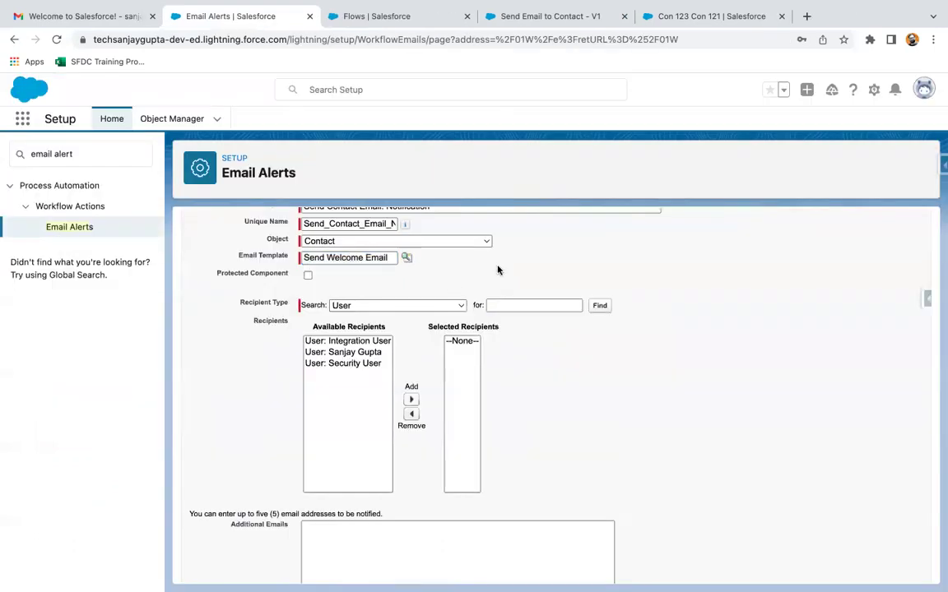
scroll(560, 267, up, 2)
scroll(560, 266, down, 2)
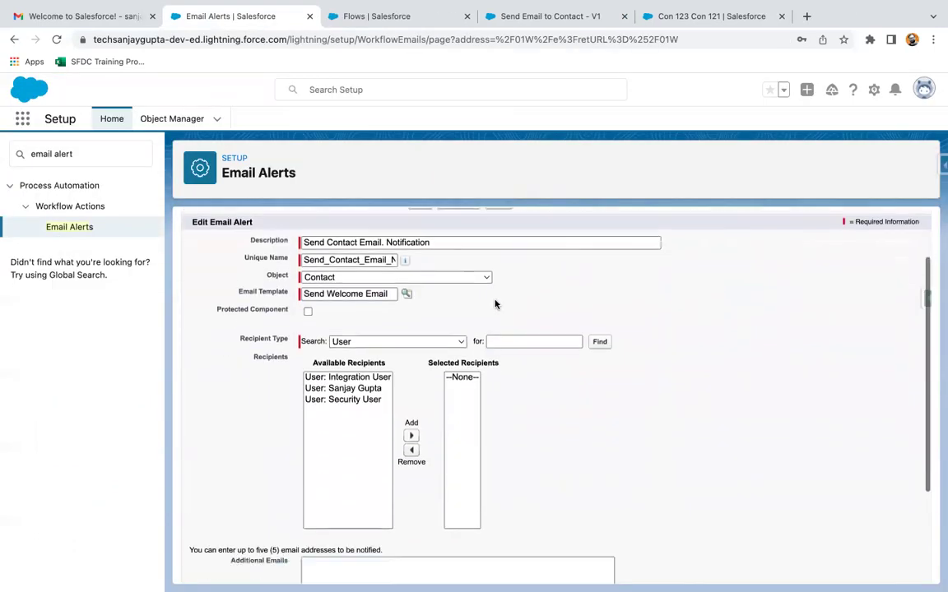
scroll(434, 271, up, 2)
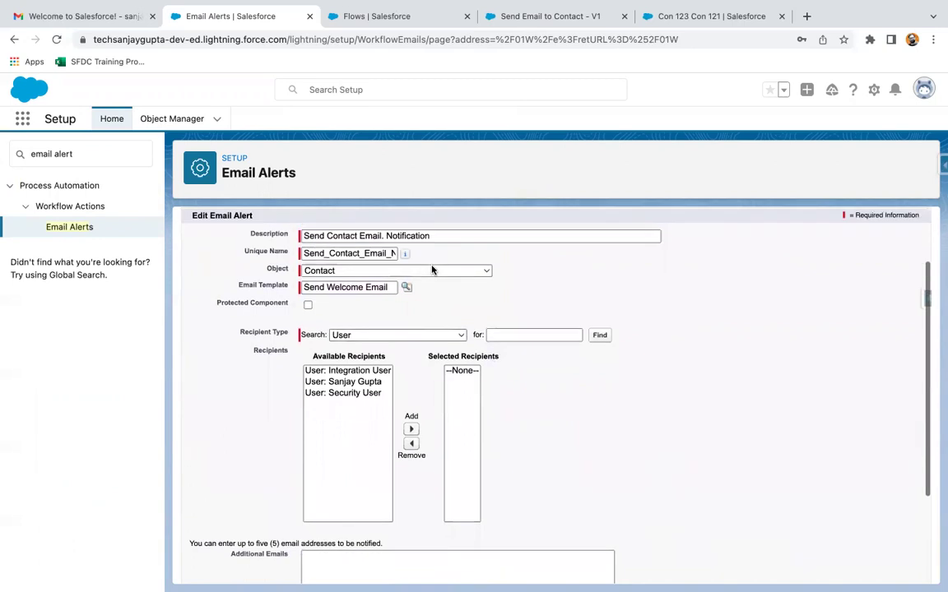
scroll(449, 289, up, 2)
Add the contact's Email field as the alert's recipient, leave the additional emails empty and save the alert.
scroll(371, 296, down, 3)
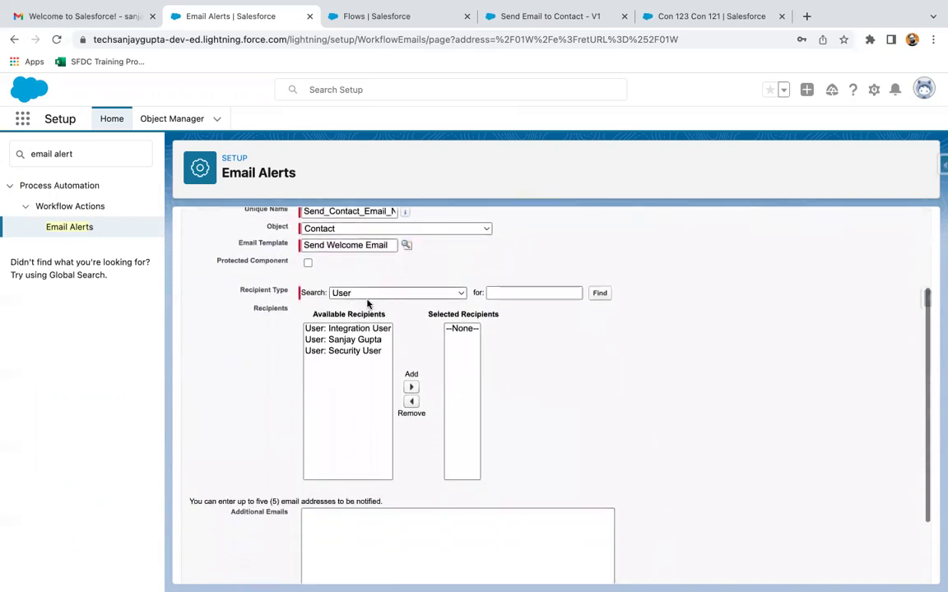
click(371, 293)
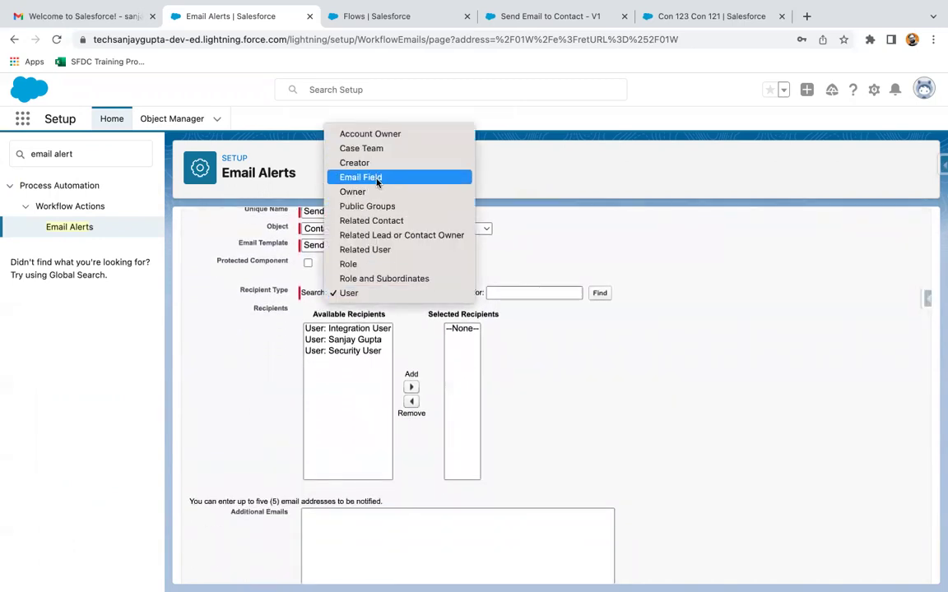
click(355, 353)
click(338, 329)
click(396, 387)
scroll(507, 386, up, 3)
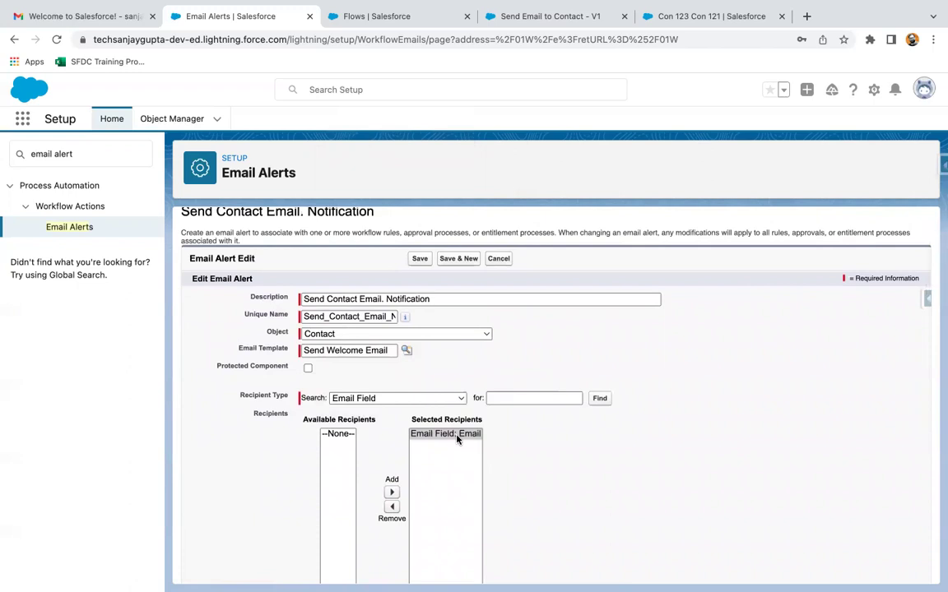
scroll(521, 443, down, 5)
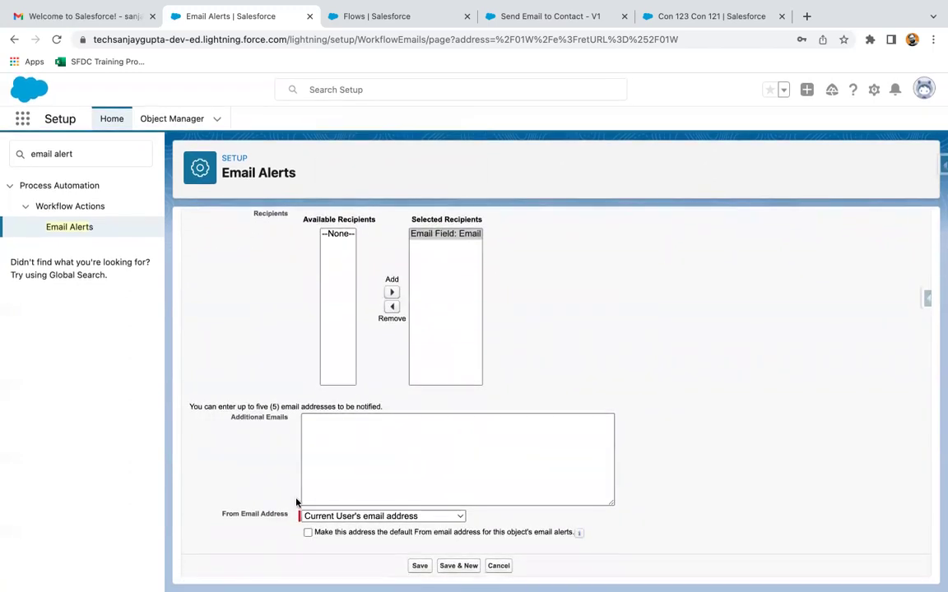
click(308, 425)
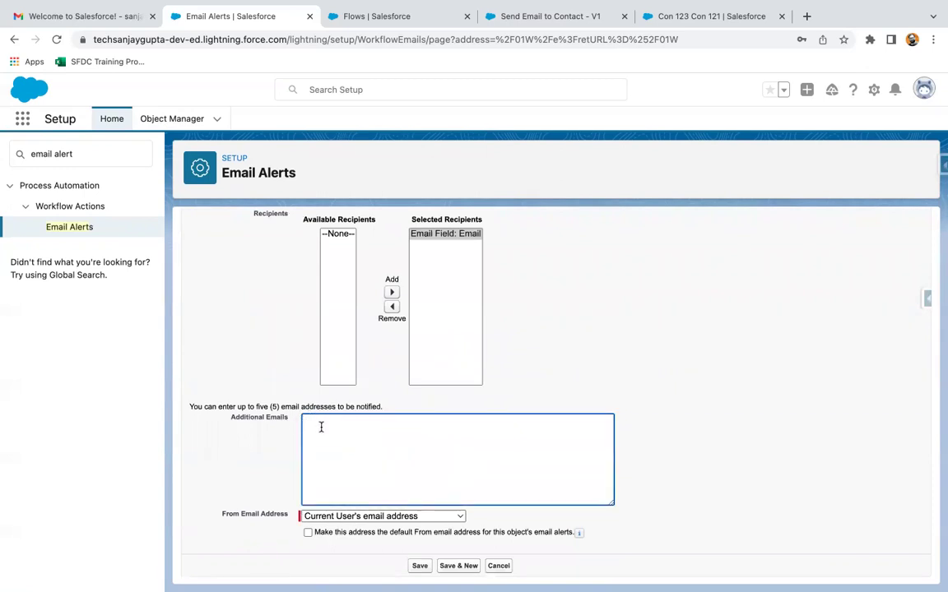
click(419, 566)
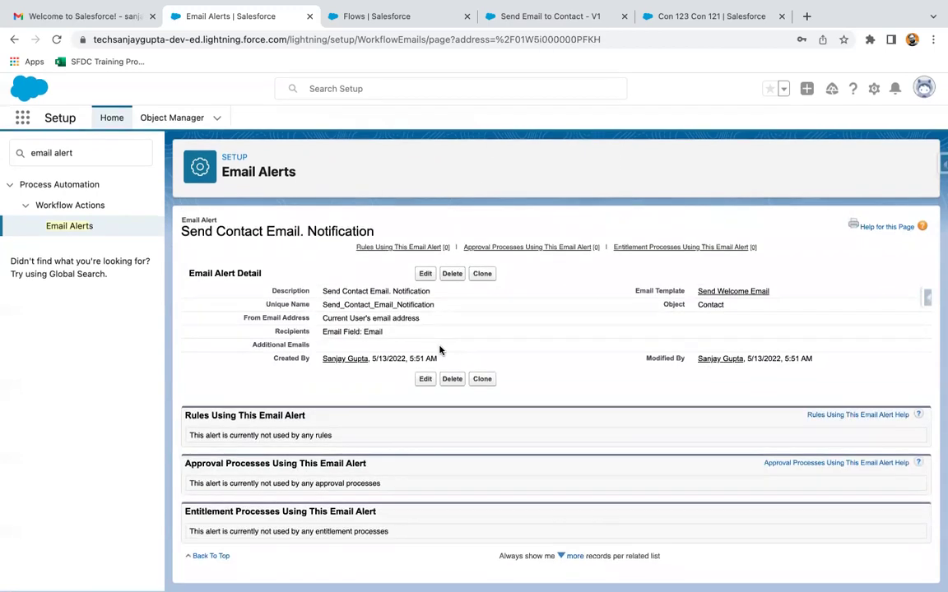
Return to the Send Email to Contact flow and reload it, discarding its unsaved changes.
click(502, 18)
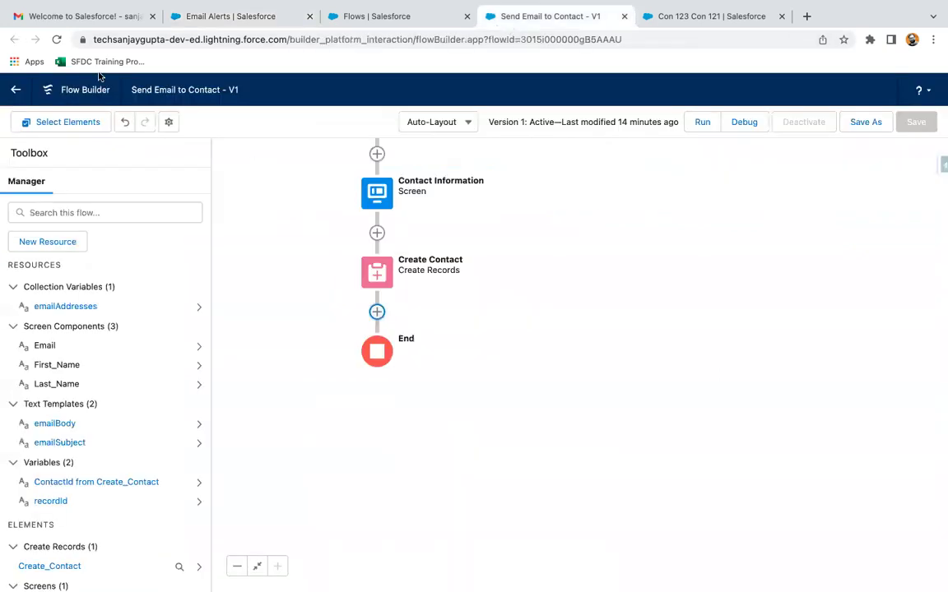
click(56, 39)
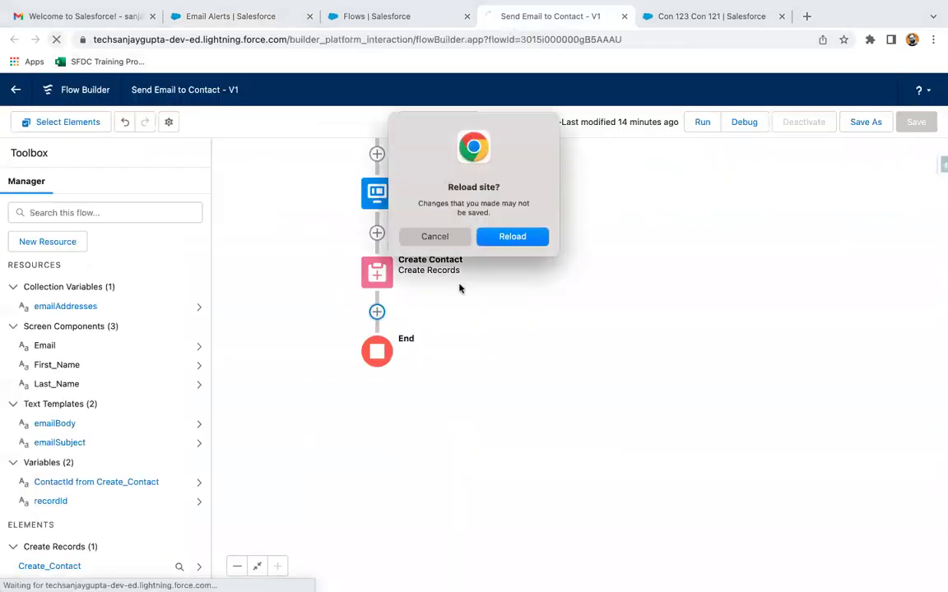
click(529, 239)
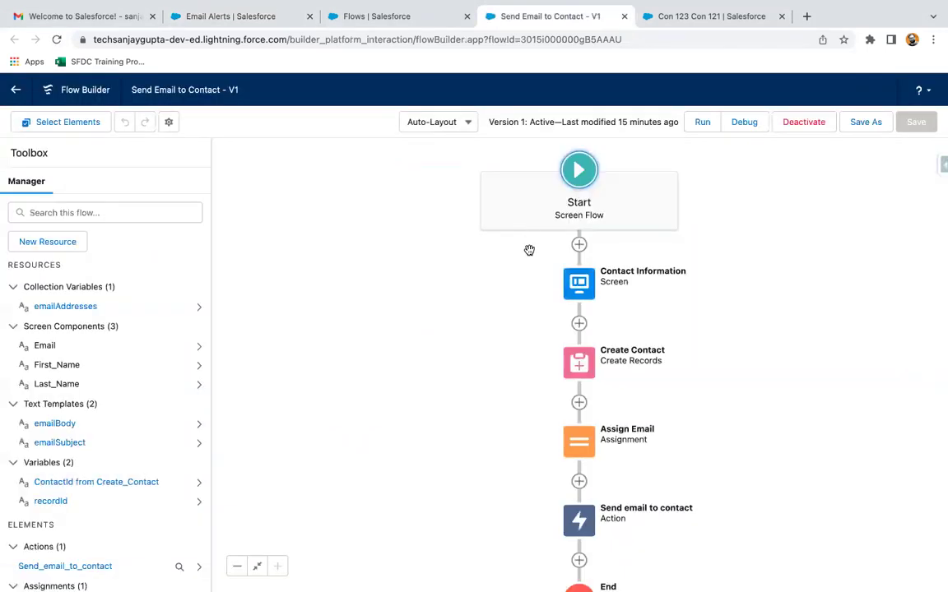
Delete the Assign Email assignment and the Send email to contact action from the flow.
drag(471, 381, 299, 290)
click(394, 326)
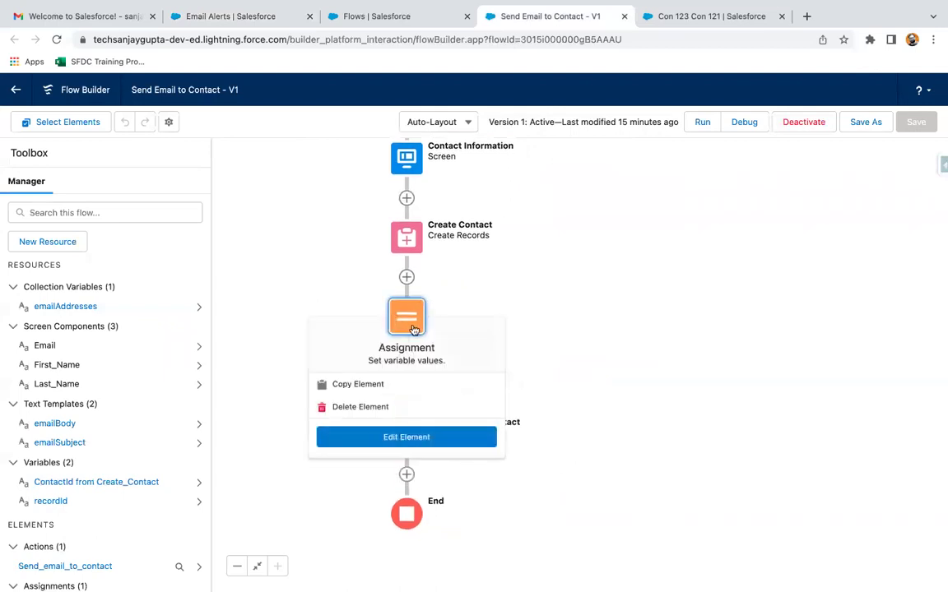
click(400, 403)
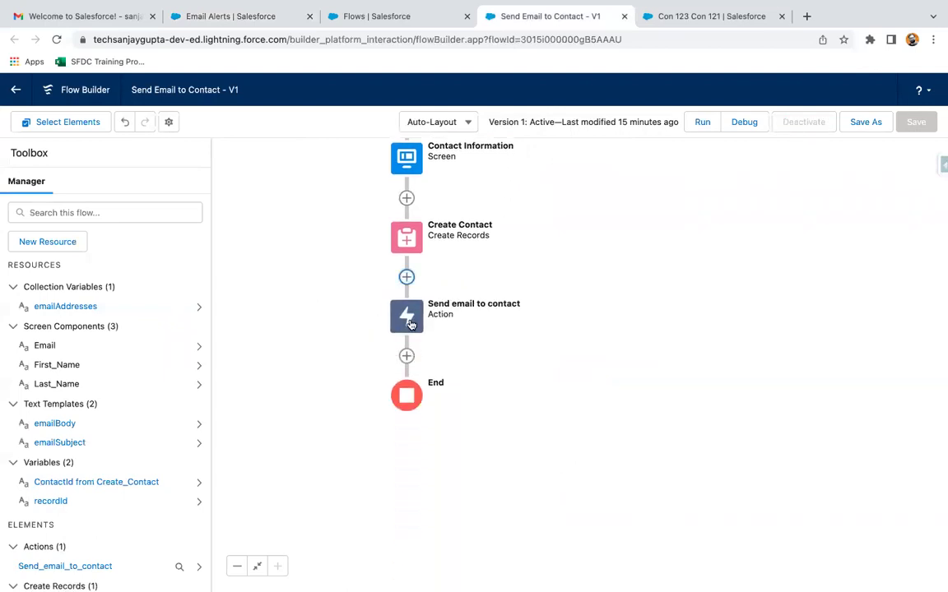
click(407, 318)
click(393, 402)
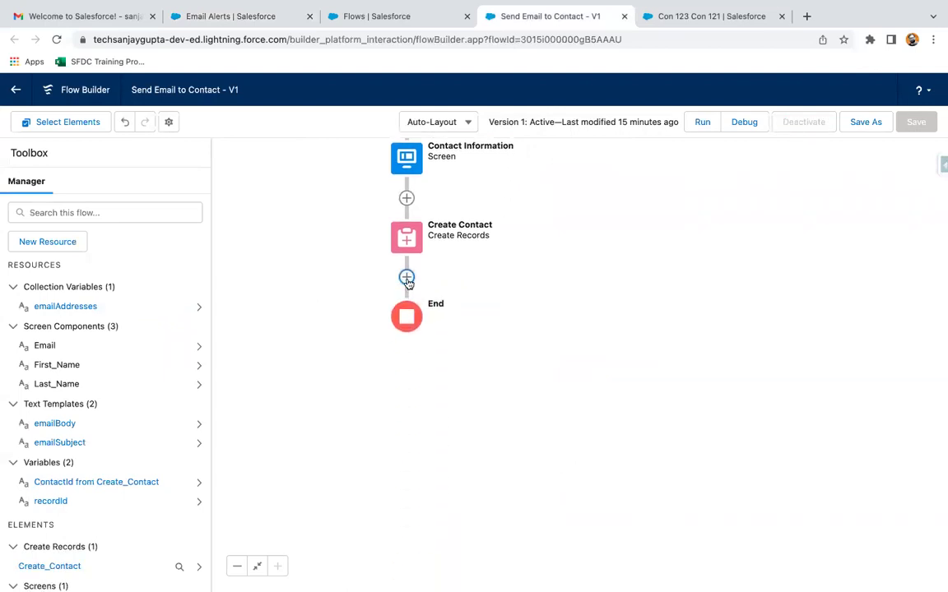
click(407, 278)
click(355, 416)
click(251, 198)
click(252, 248)
click(253, 357)
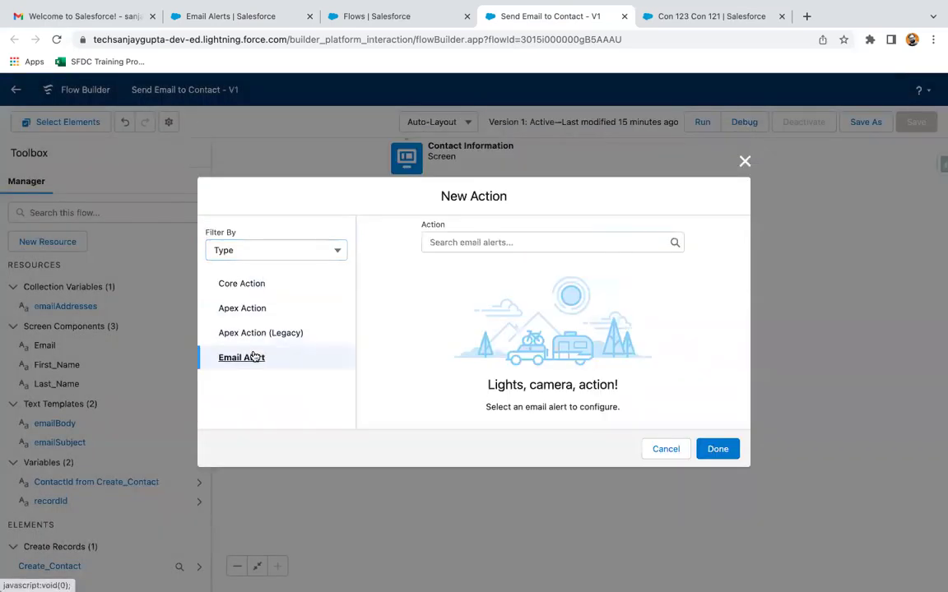
click(436, 242)
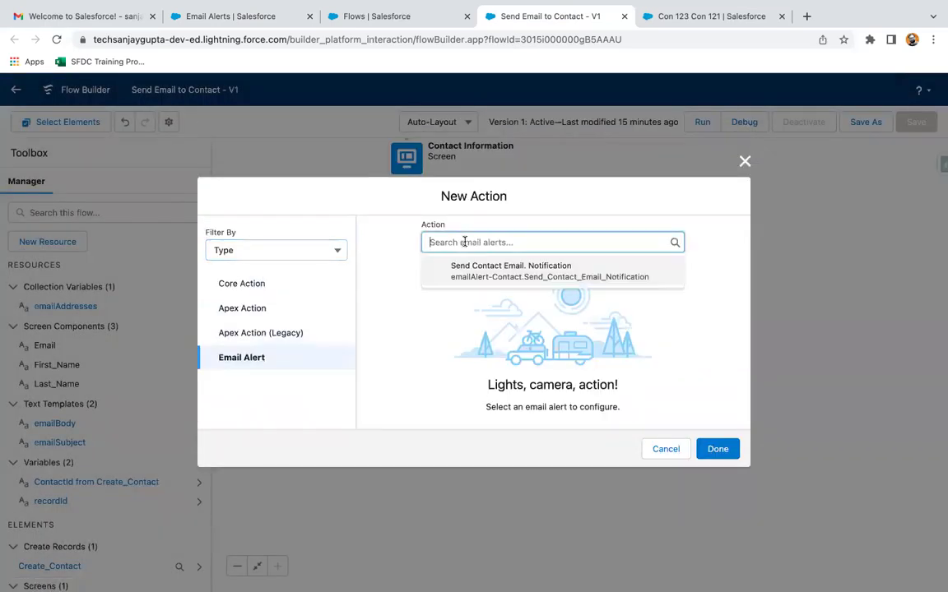
click(502, 282)
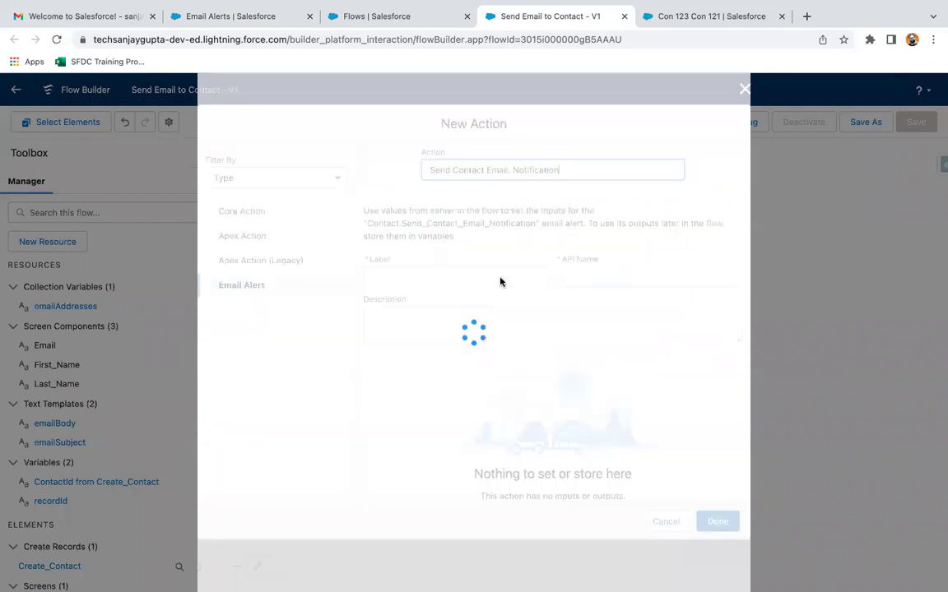
click(412, 297)
text(Send)
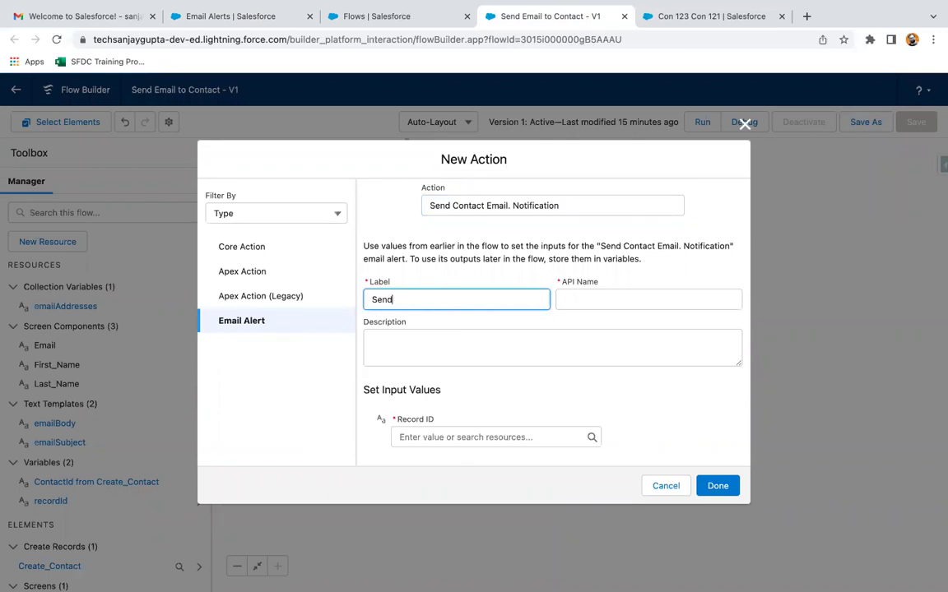
text( Email to Contact)
click(453, 326)
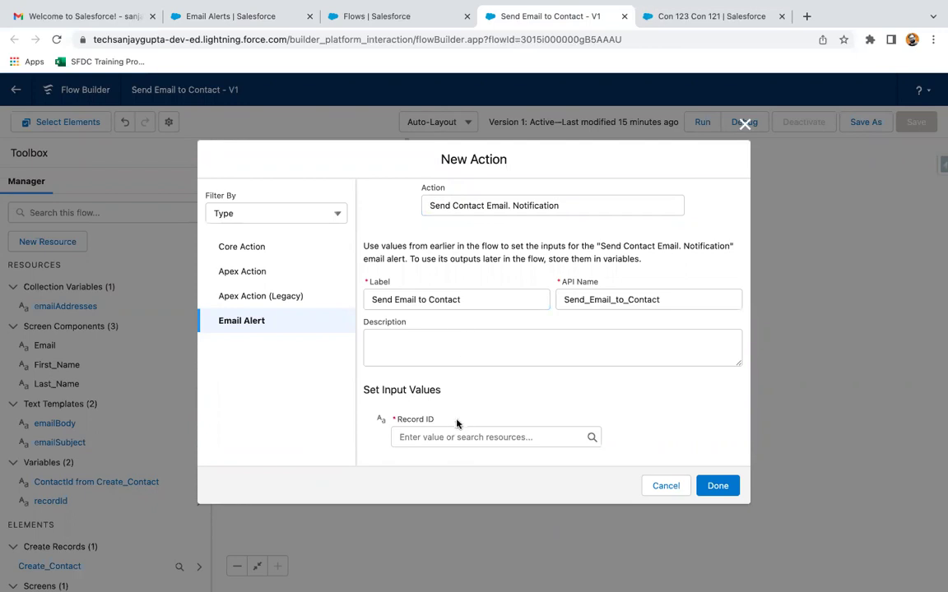
click(445, 437)
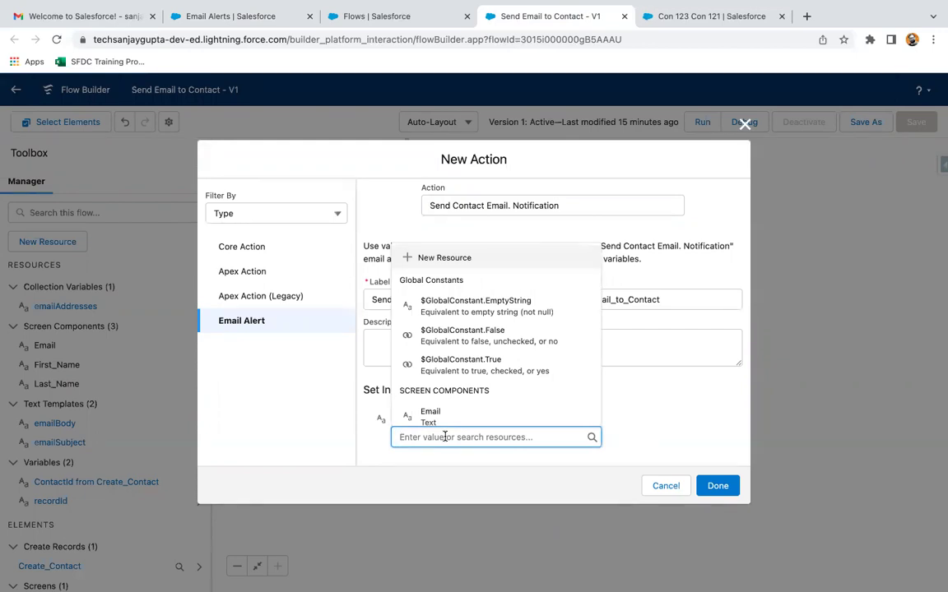
click(649, 429)
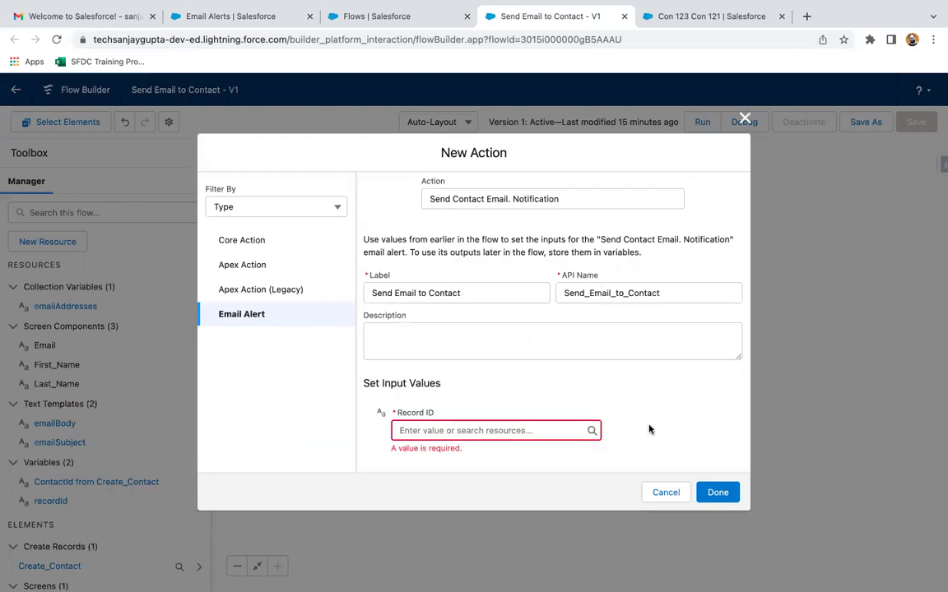
click(474, 299)
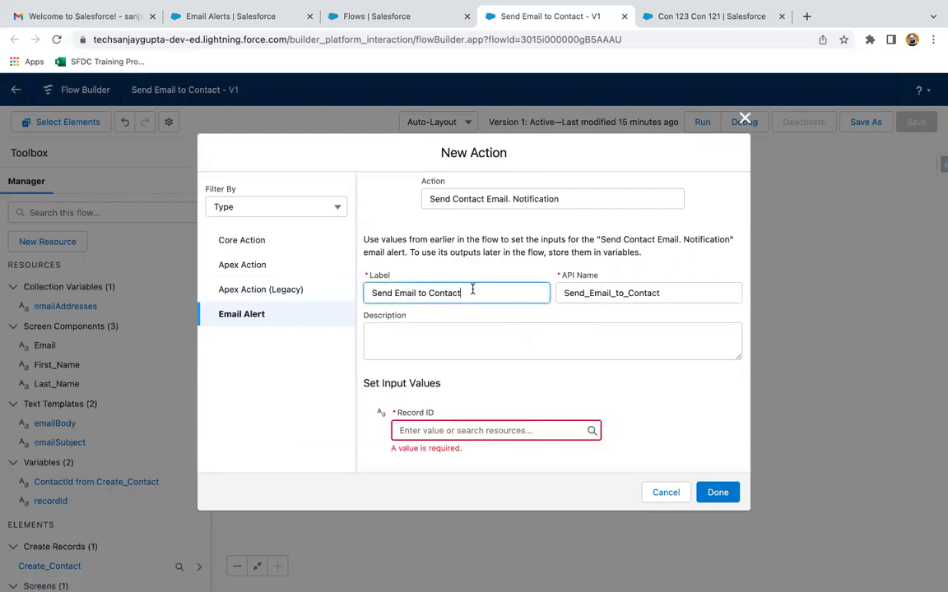
drag(462, 292, 358, 295)
click(670, 497)
Open the Create Contact element for editing and turn on manual variable assignment.
click(405, 236)
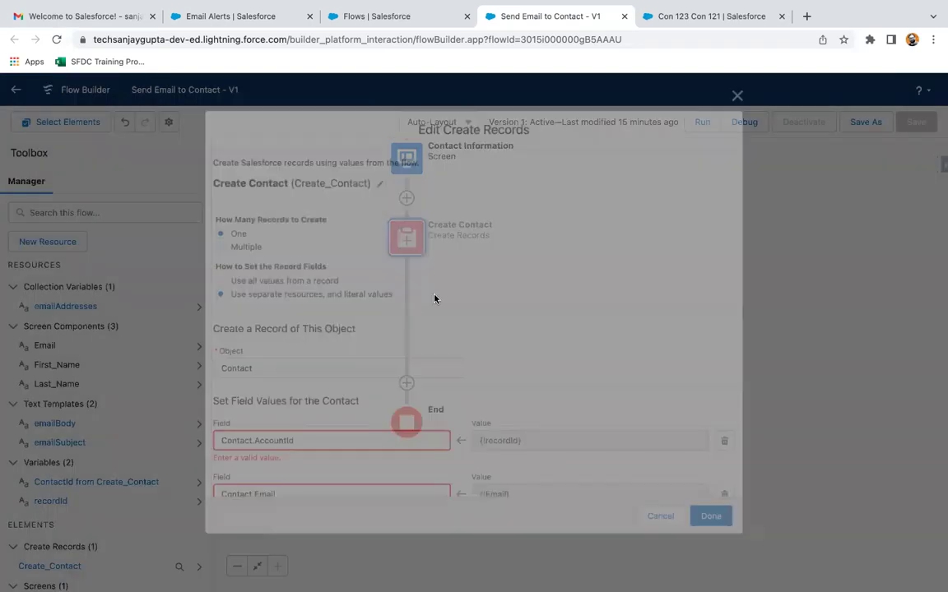
scroll(345, 397, down, 2)
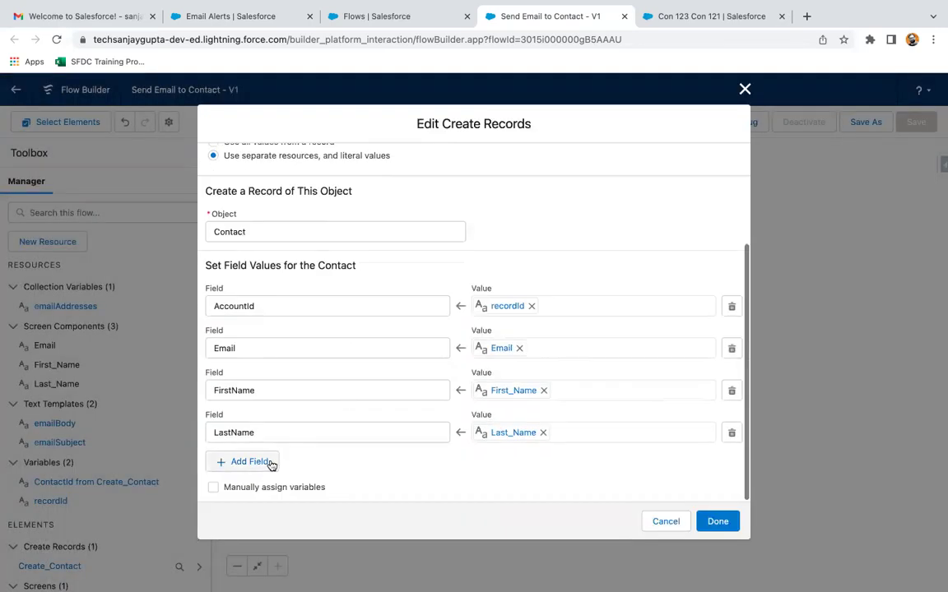
click(212, 488)
scroll(296, 482, down, 2)
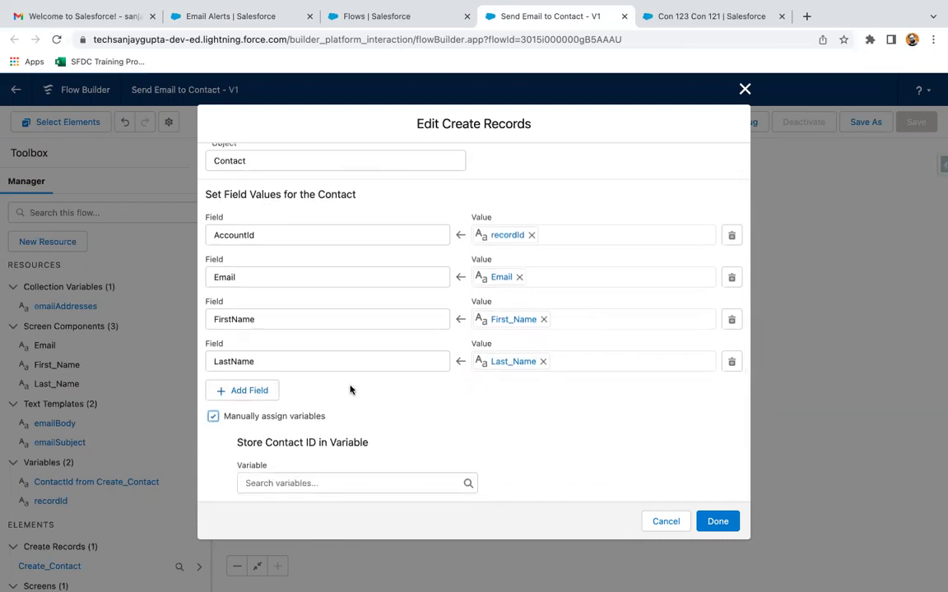
scroll(349, 390, up, 5)
scroll(364, 321, down, 5)
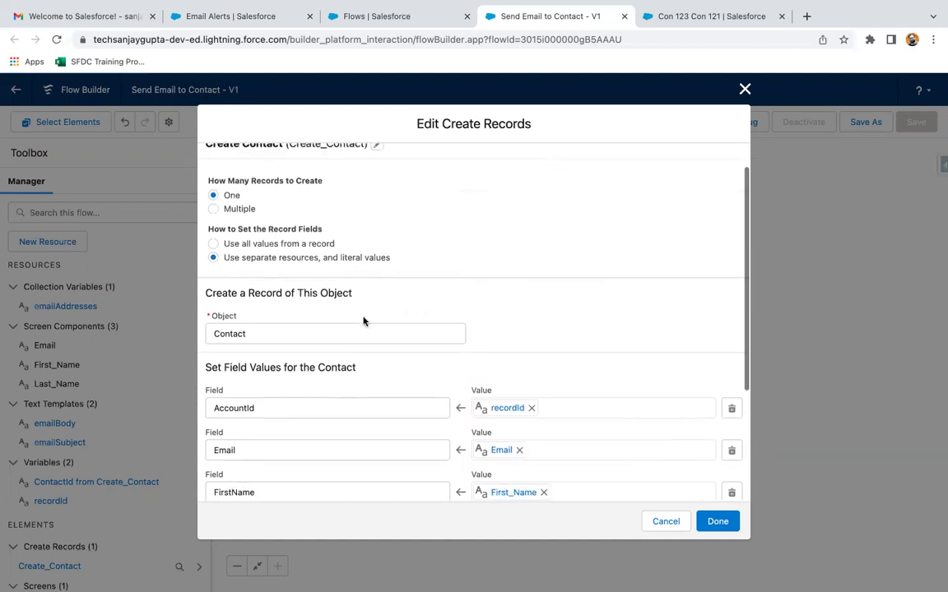
Store the created contact's ID in a new text variable with the API name contactId.
click(296, 483)
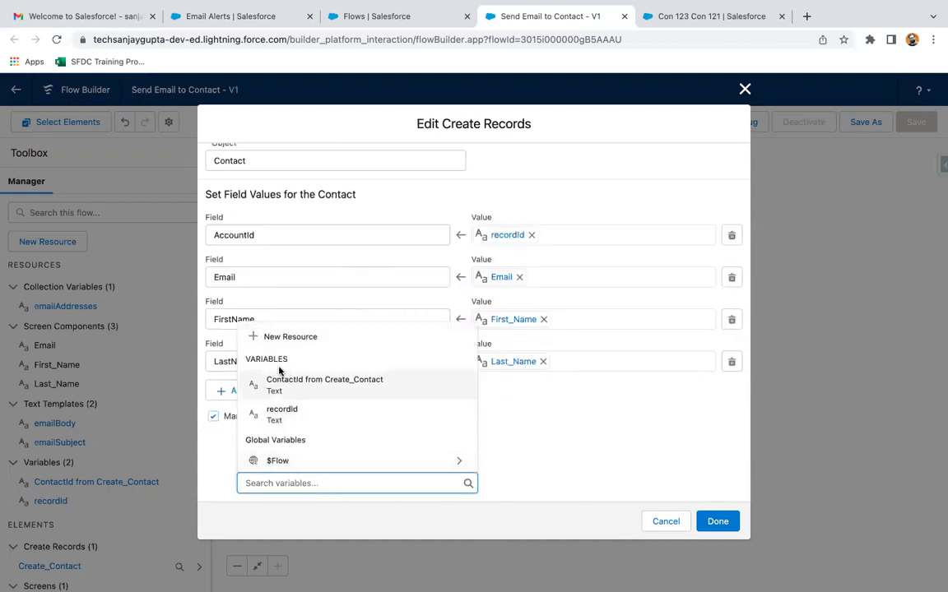
click(294, 342)
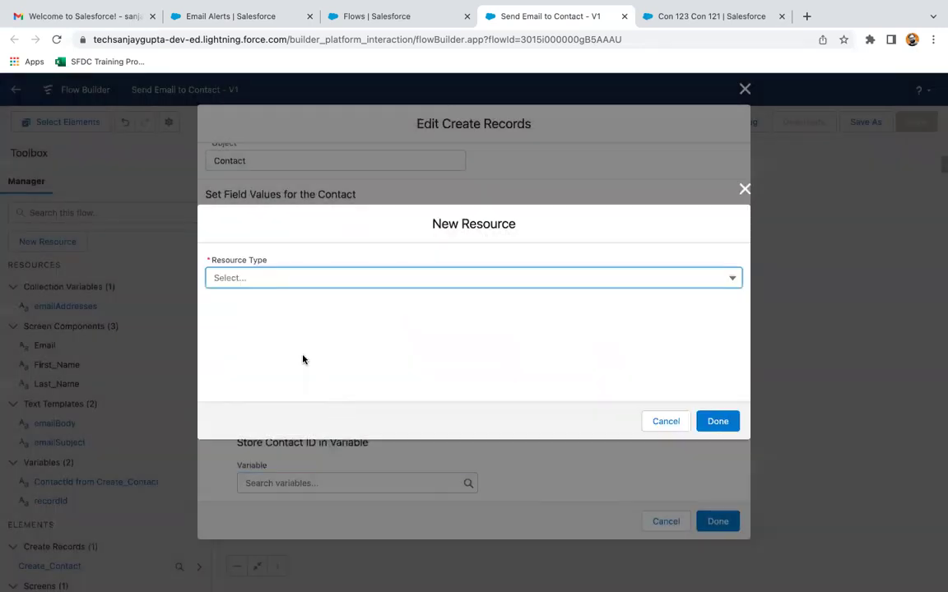
click(252, 278)
click(247, 304)
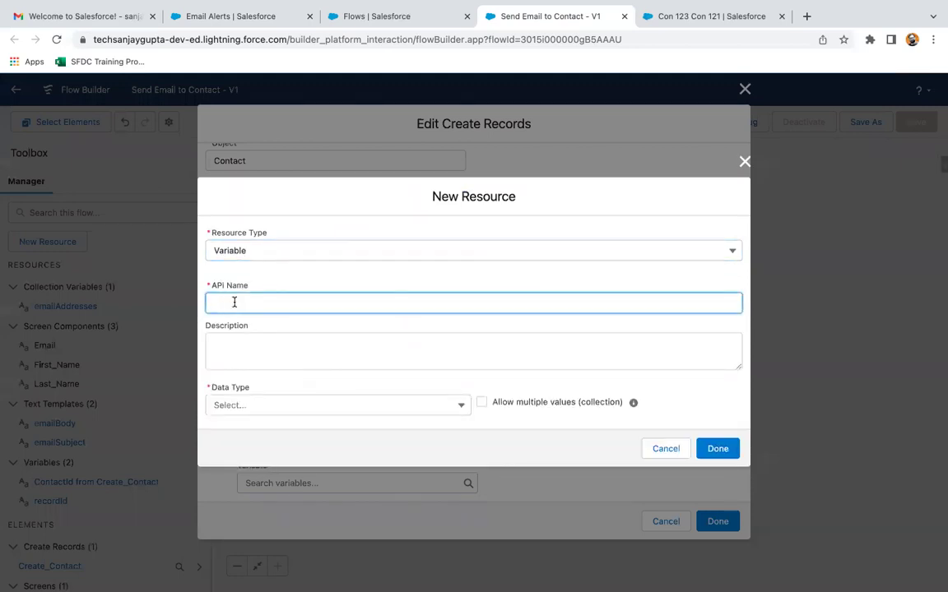
text(contactId)
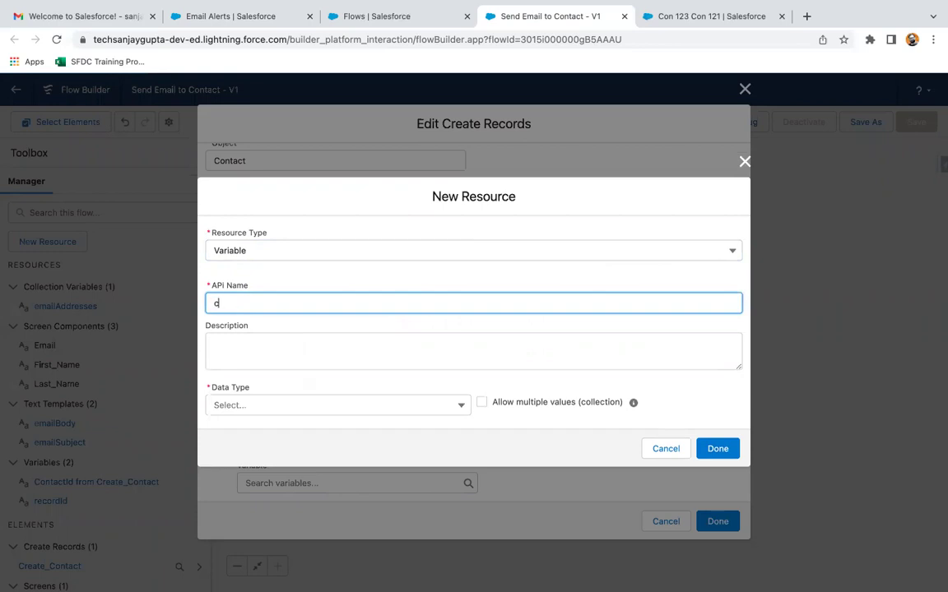
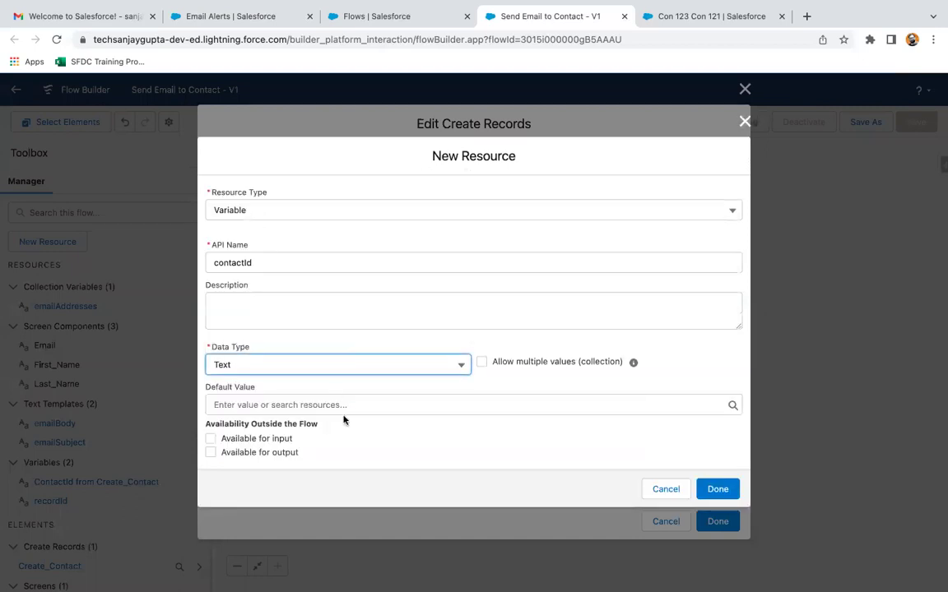
click(712, 489)
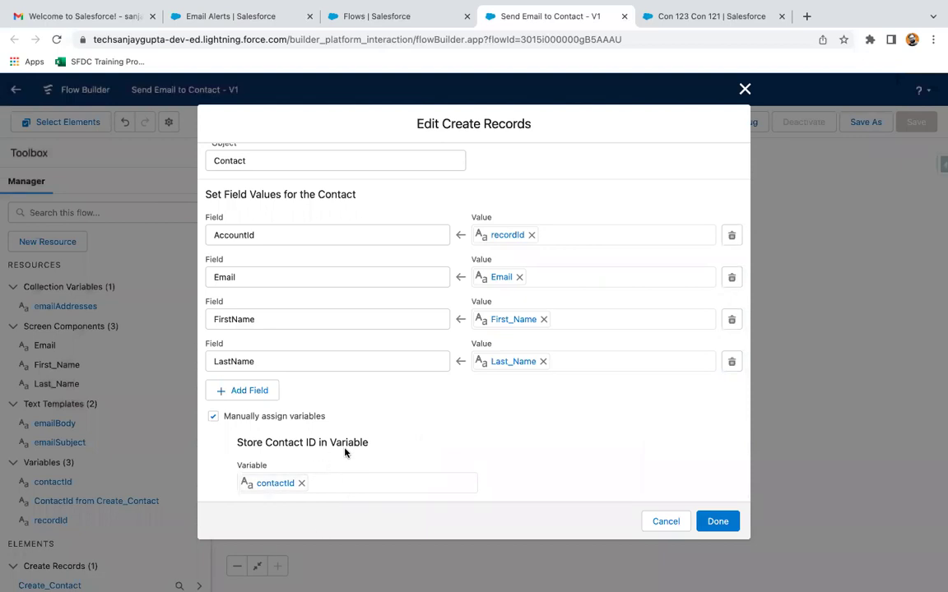
Review and apply the Create Contact settings, and check the Contact Information screen's fields without changing them.
scroll(342, 450, up, 5)
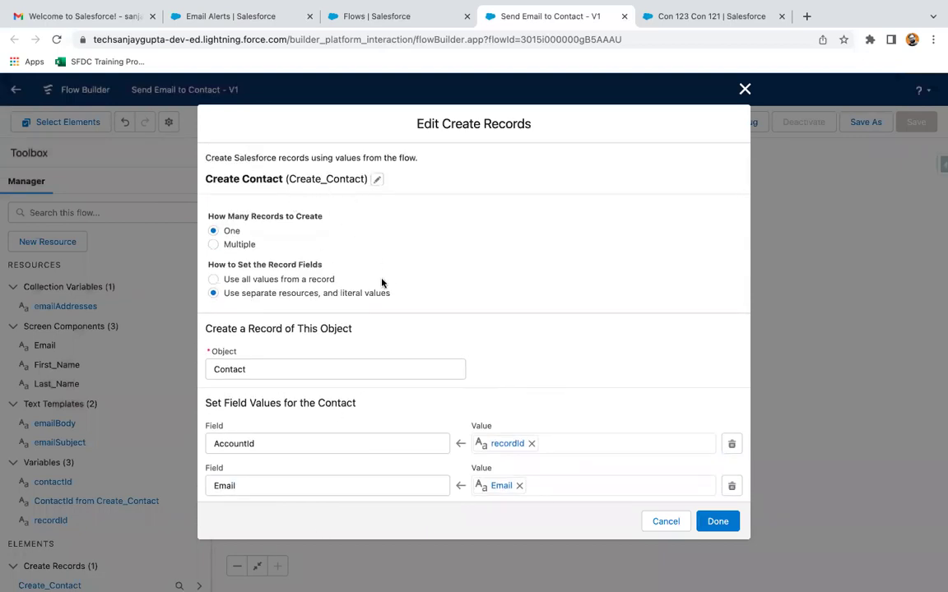
scroll(381, 281, down, 5)
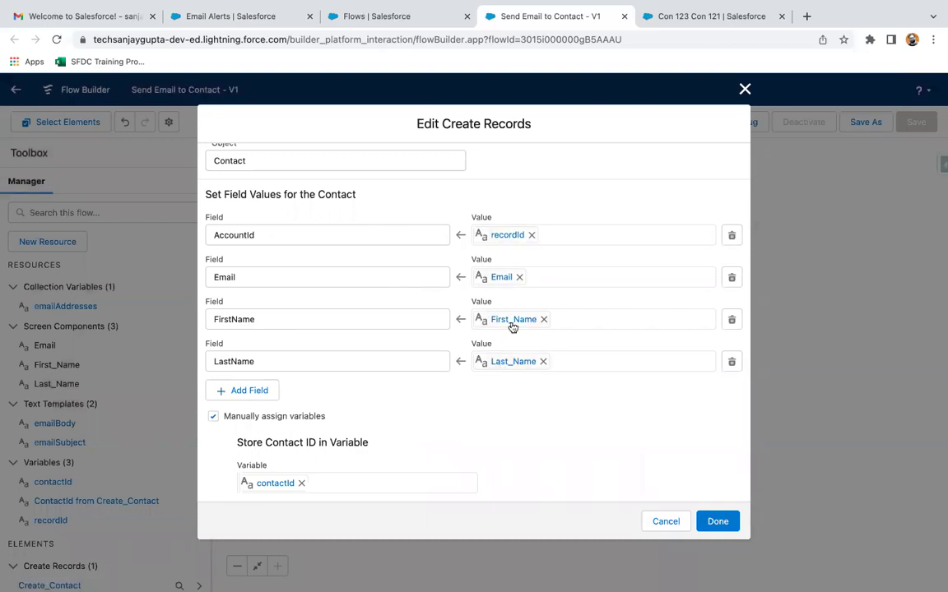
click(717, 521)
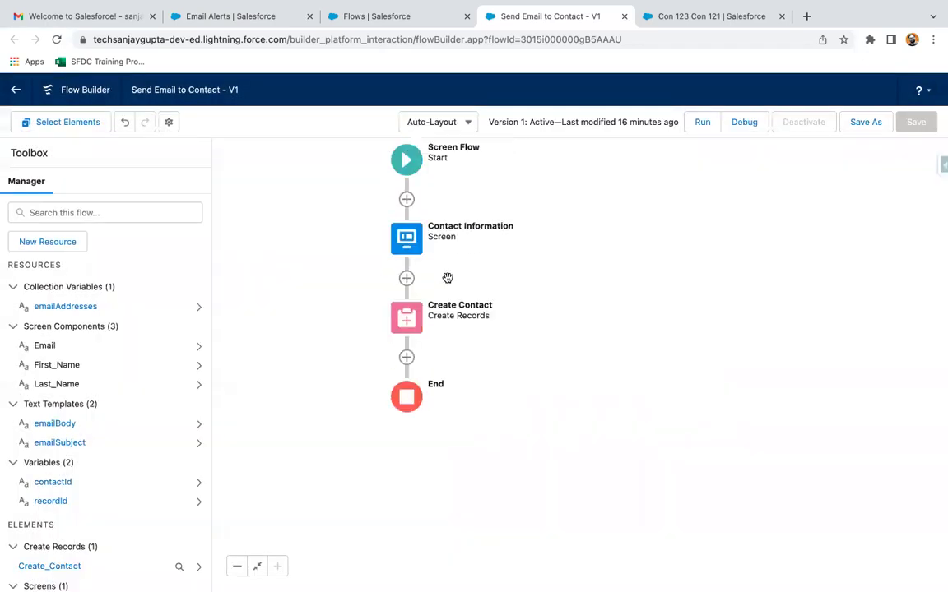
double_click(408, 239)
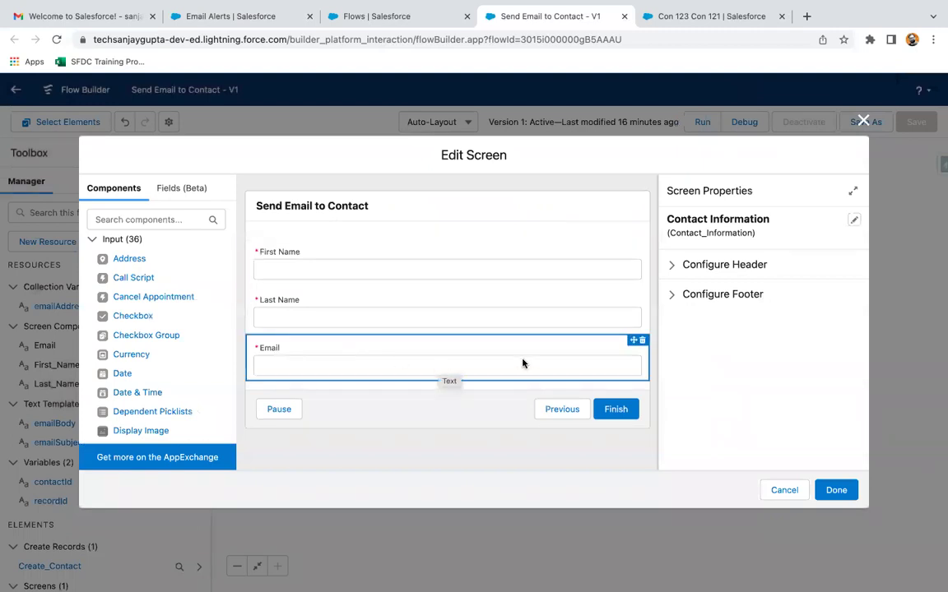
click(783, 490)
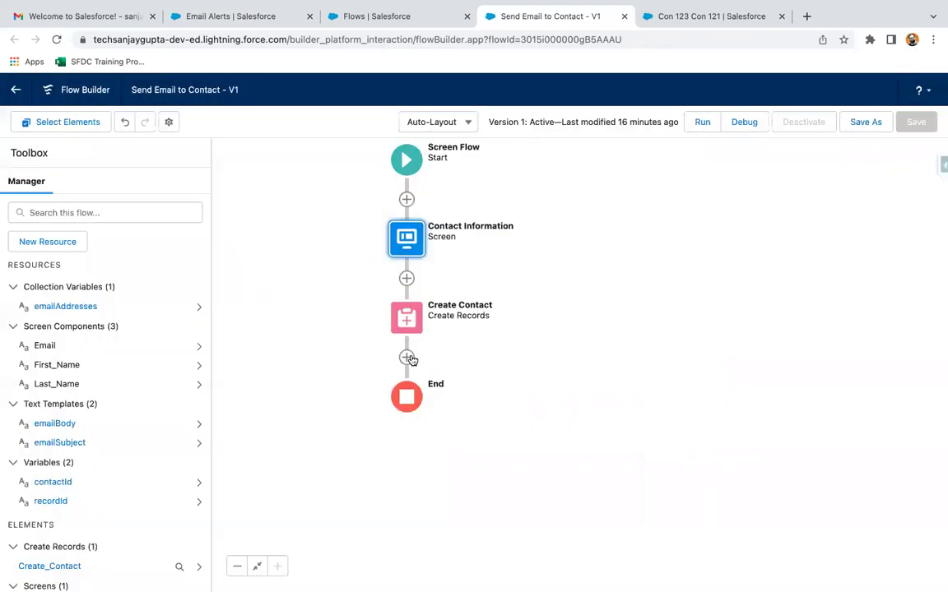
Add an action after Create Contact, filtered by type to email alerts, using the Send Contact Email. Notification alert.
click(407, 357)
click(372, 489)
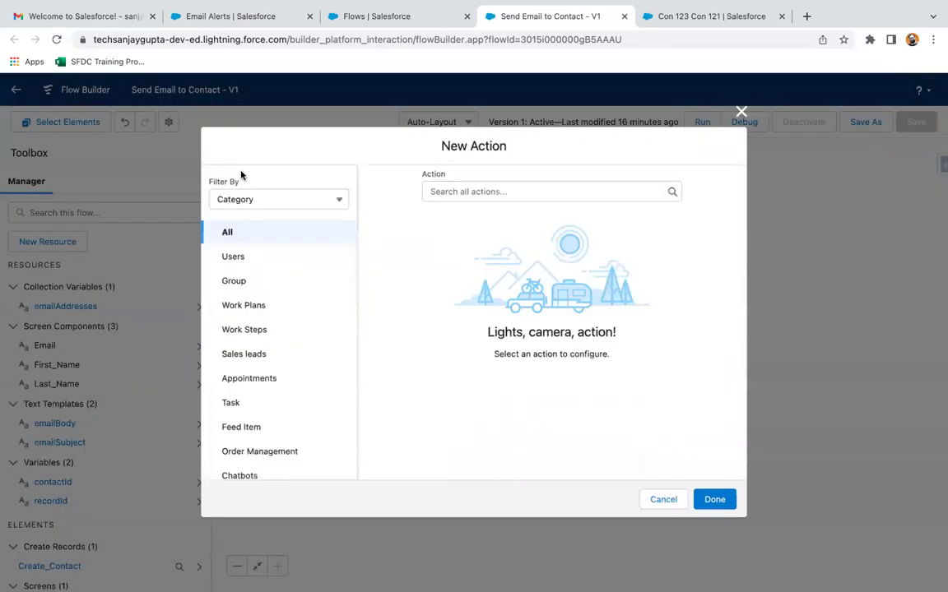
click(247, 196)
click(245, 246)
click(240, 357)
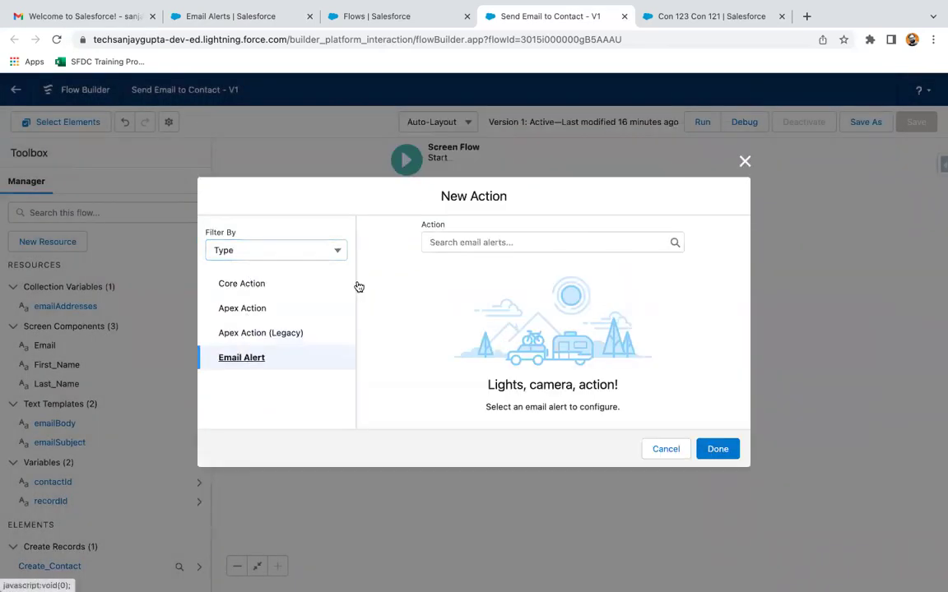
click(460, 242)
click(472, 267)
Label the email alert action Send Email to Contact, set its record ID to the contactId variable and finish it.
click(430, 301)
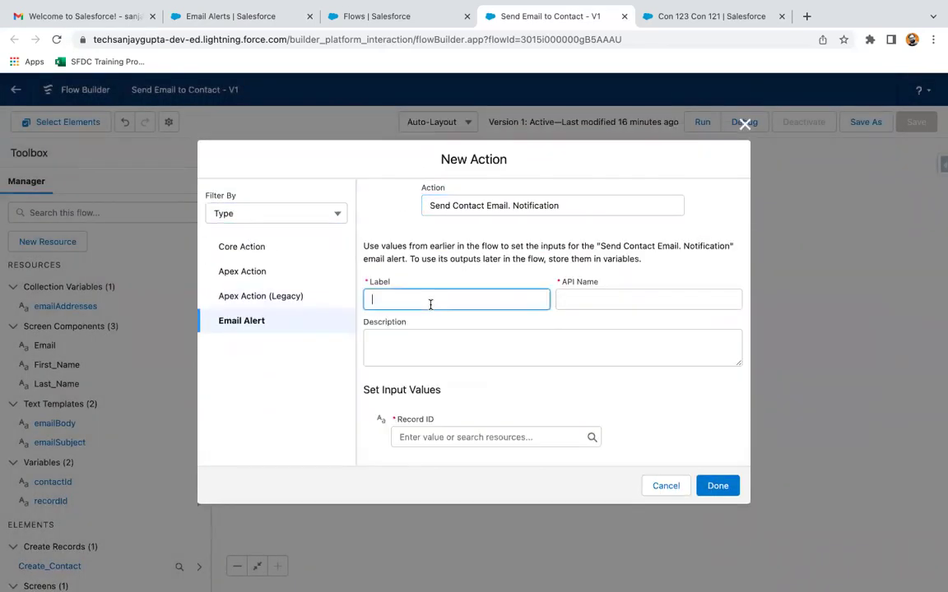
text(Send Email to Contact)
key(Tab)
click(460, 437)
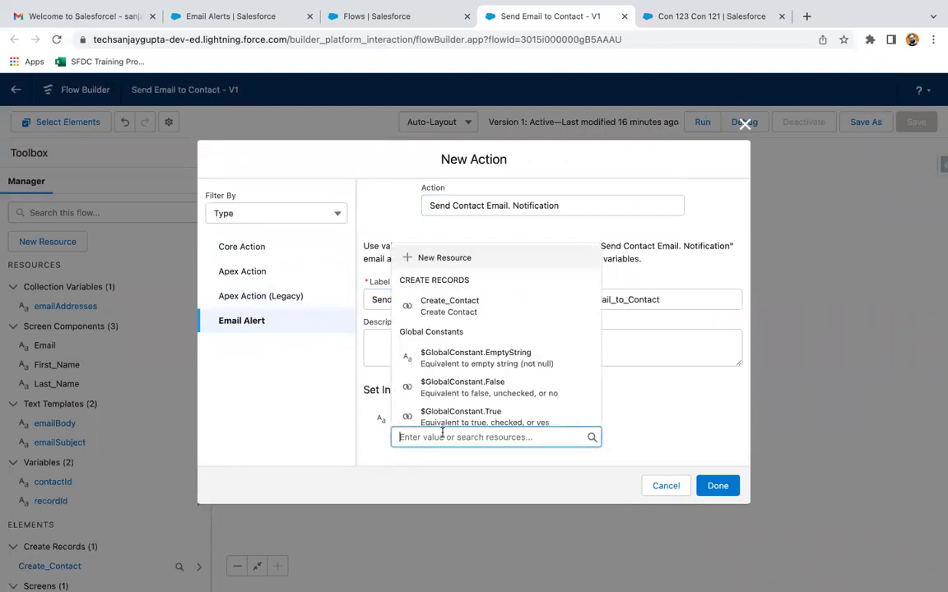
text(contact)
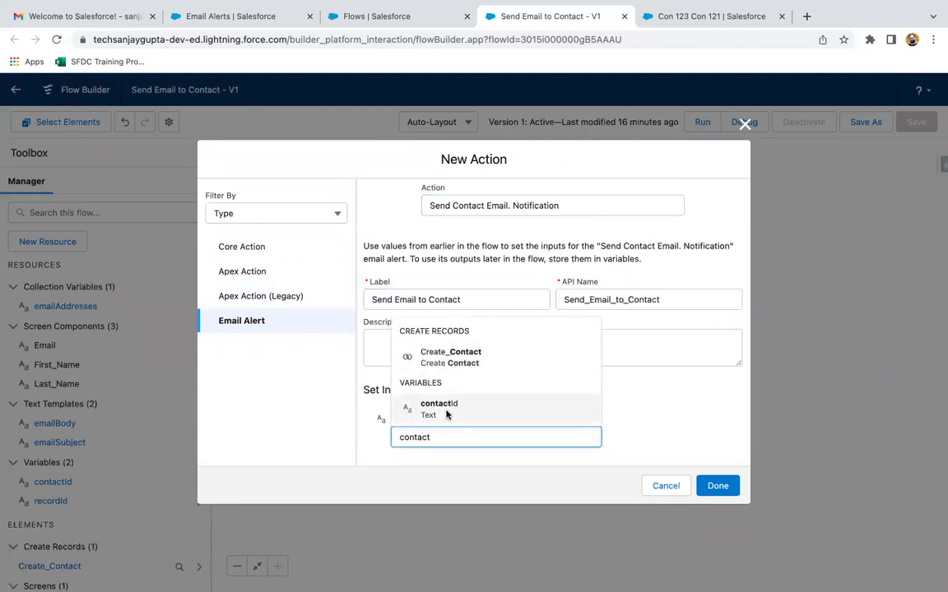
click(444, 409)
click(560, 415)
click(715, 486)
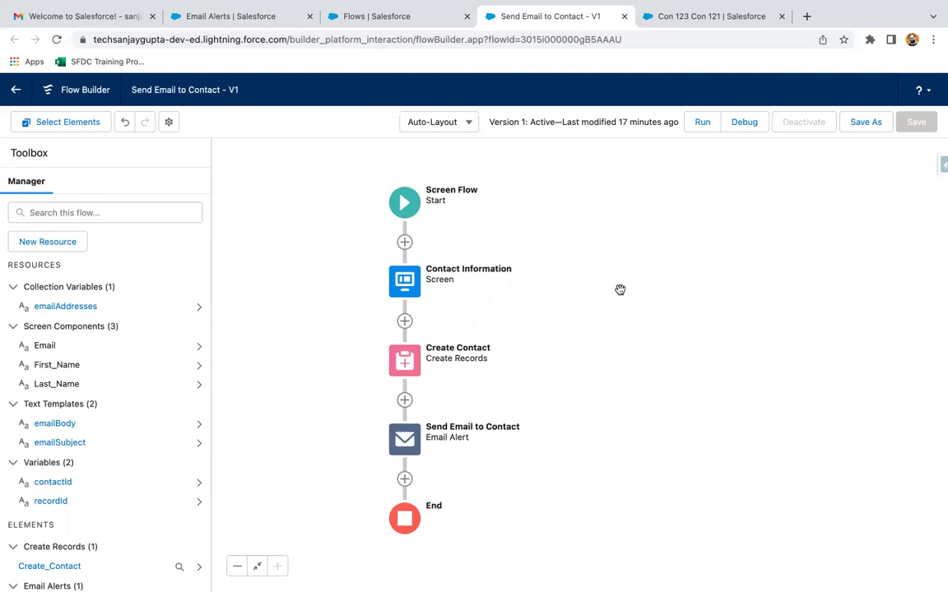
Save the flow as a new version of Send Email to Contact and activate that version.
click(866, 122)
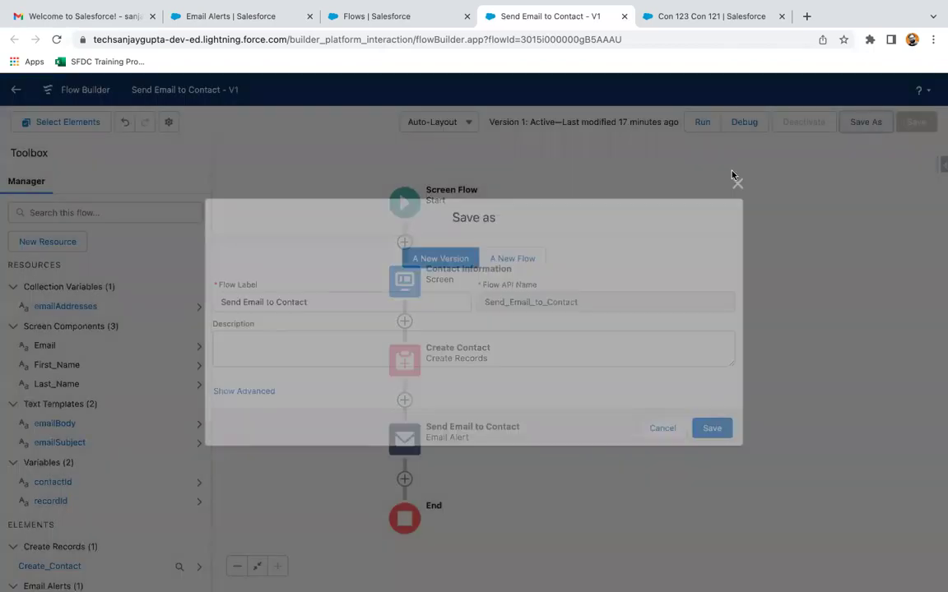
click(714, 428)
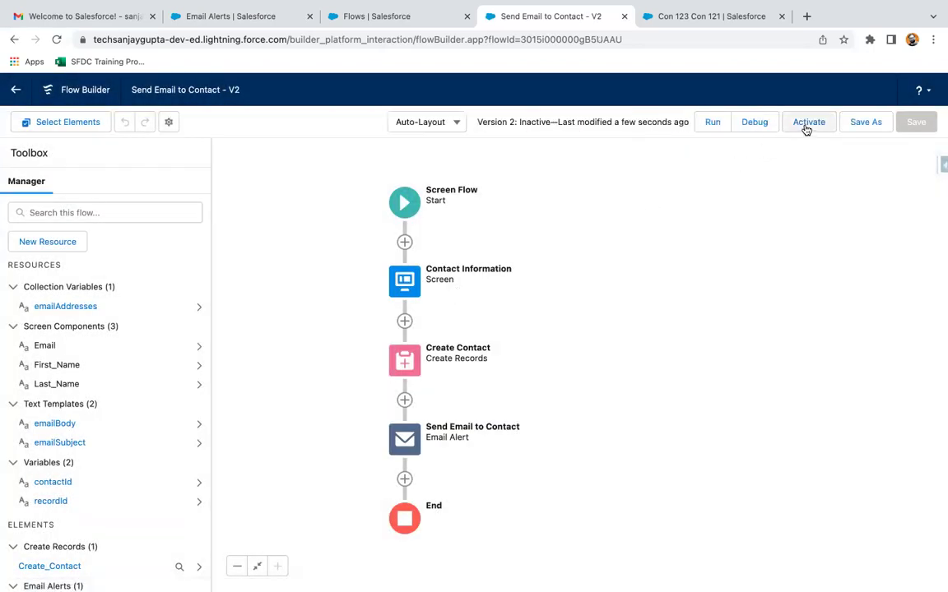
click(806, 126)
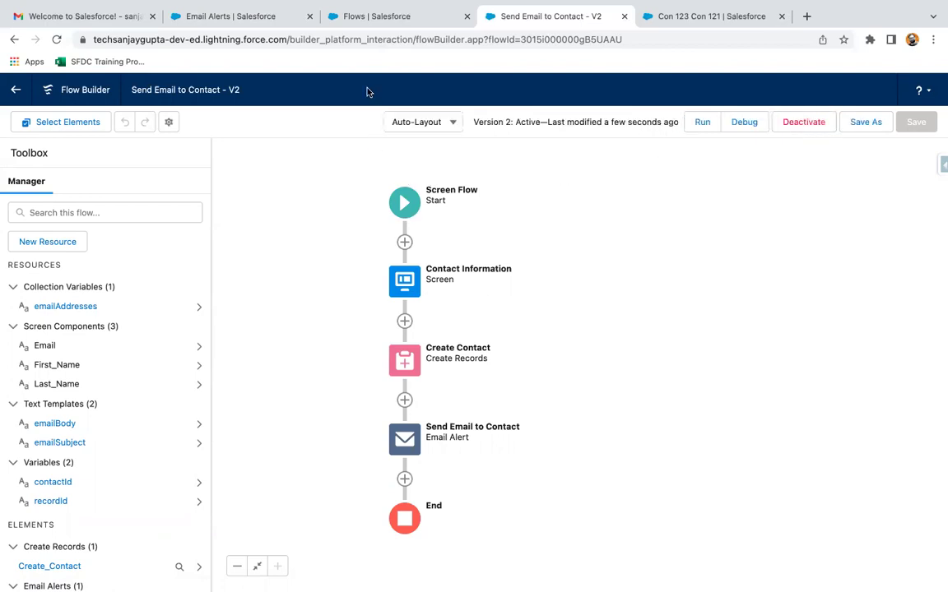
Return to the Sales app and open the account record Acc 1103 from the All Accounts list.
click(666, 20)
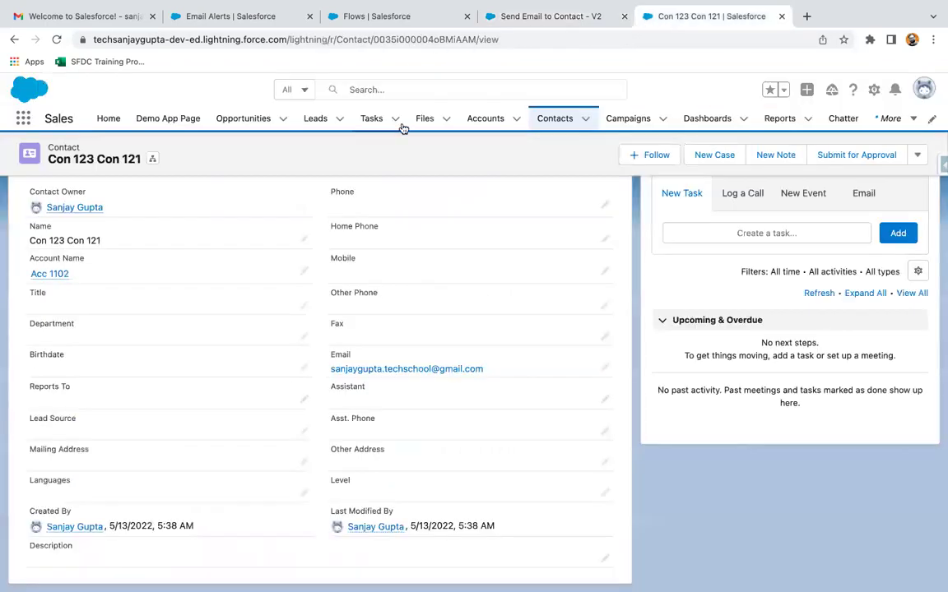
click(485, 121)
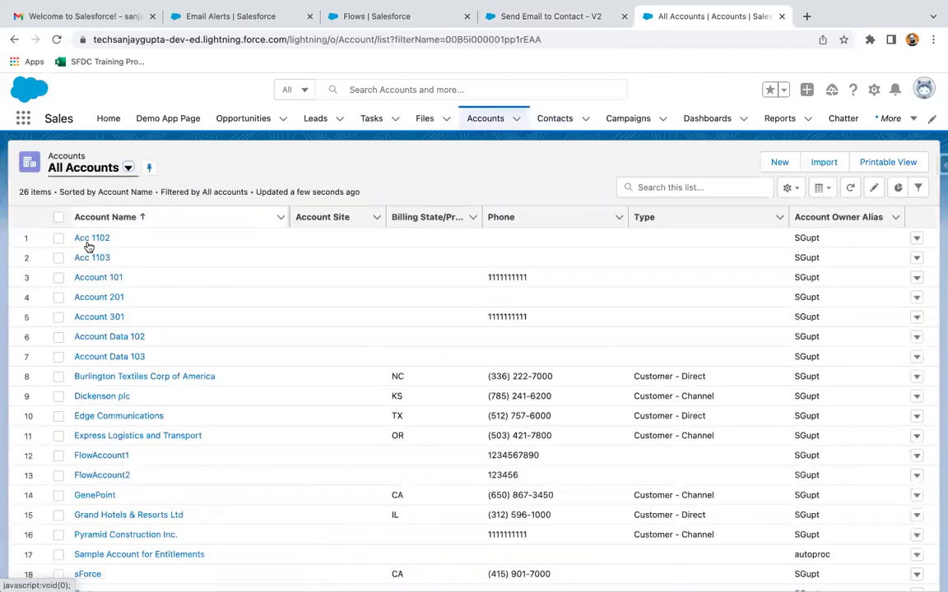
click(90, 258)
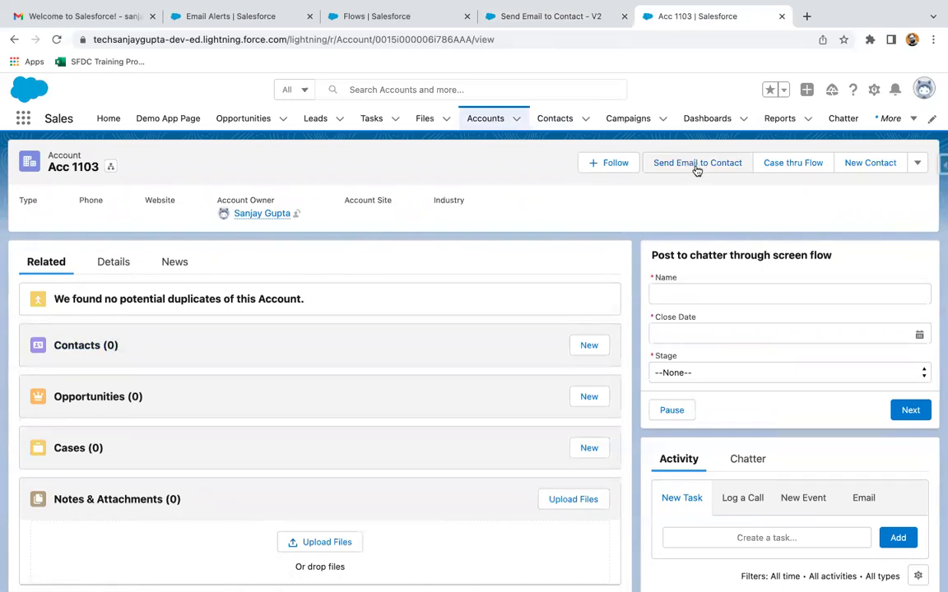
In the Account object's setup, examine which flow the Send Email to Contact action launches.
click(567, 20)
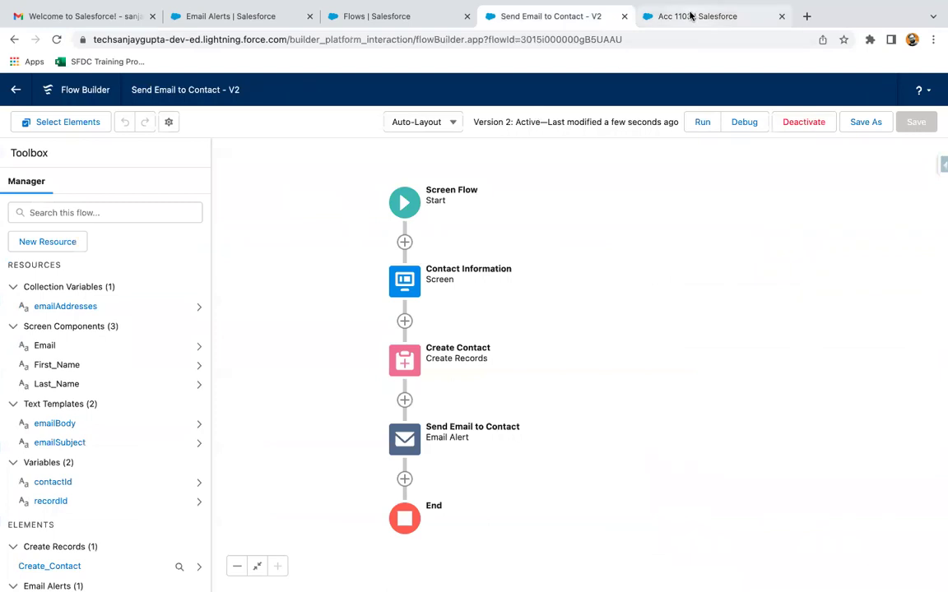
click(241, 18)
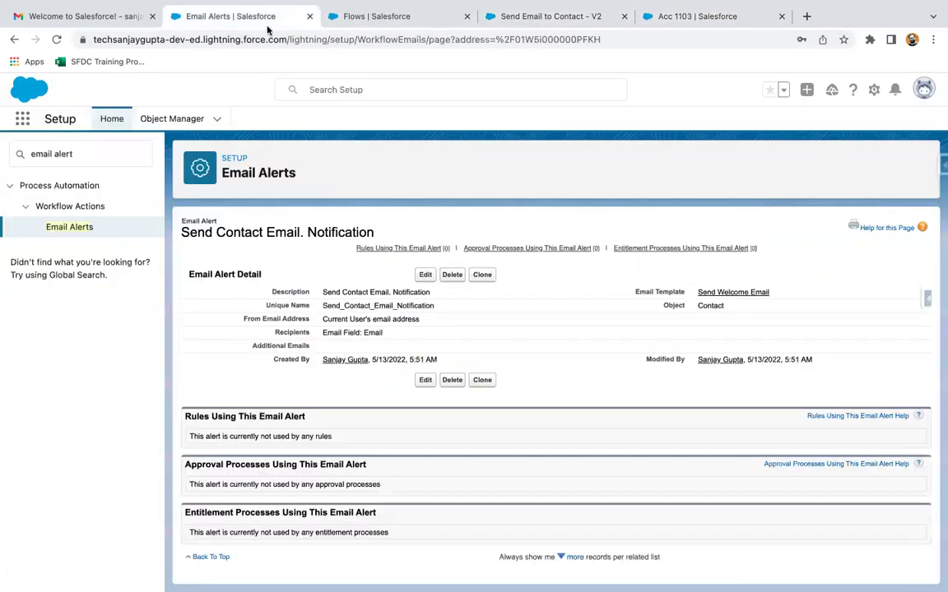
click(173, 119)
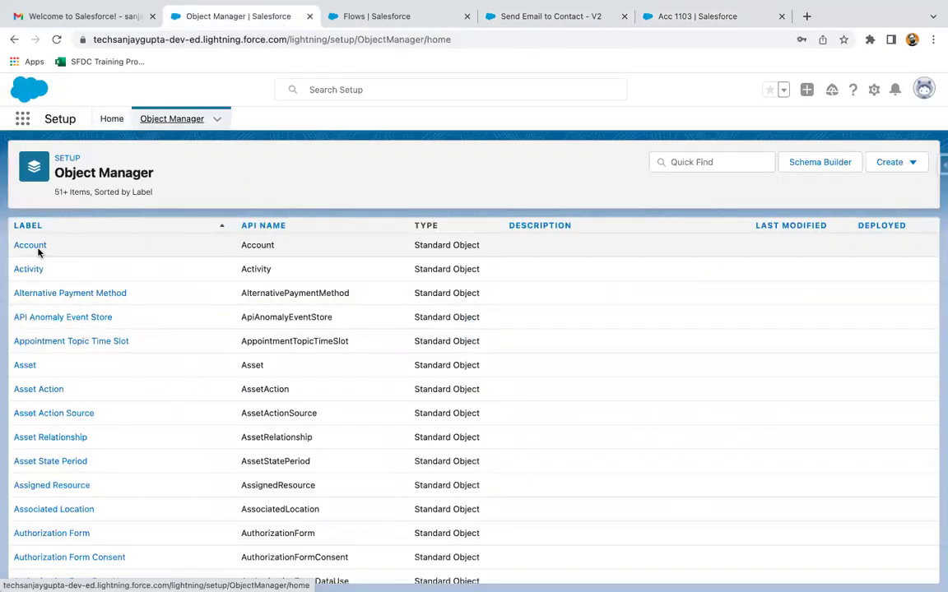
click(36, 251)
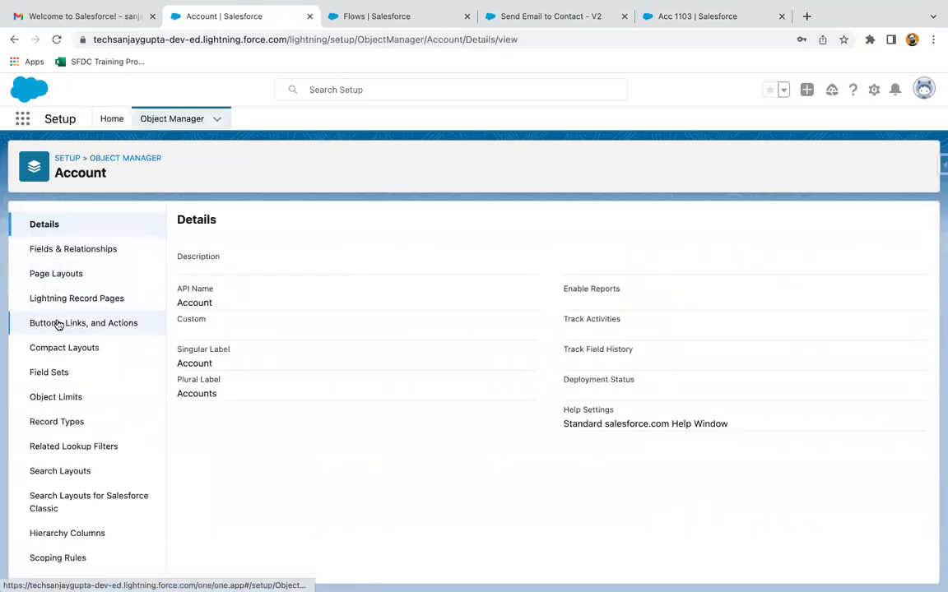
click(57, 323)
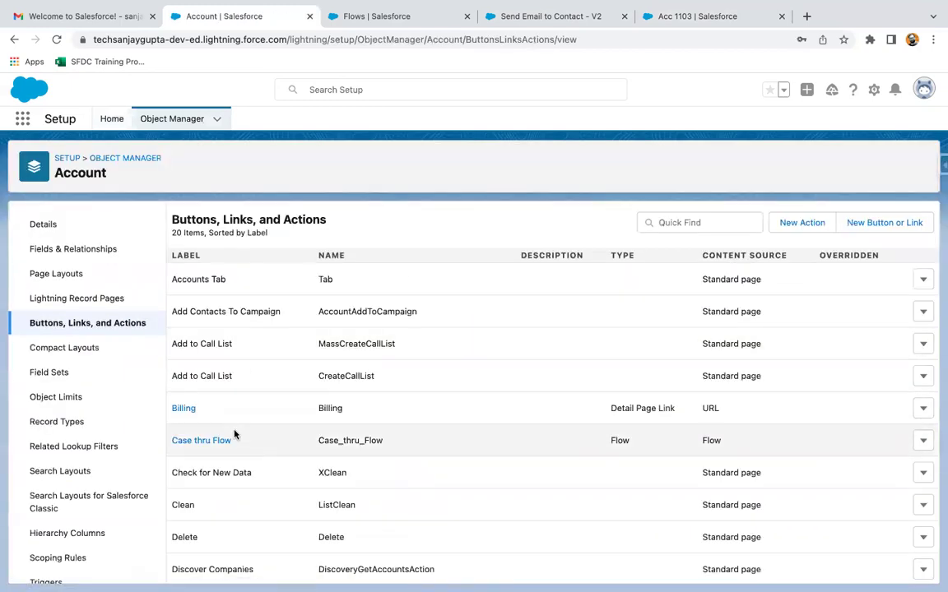
scroll(235, 435, down, 3)
scroll(234, 434, down, 3)
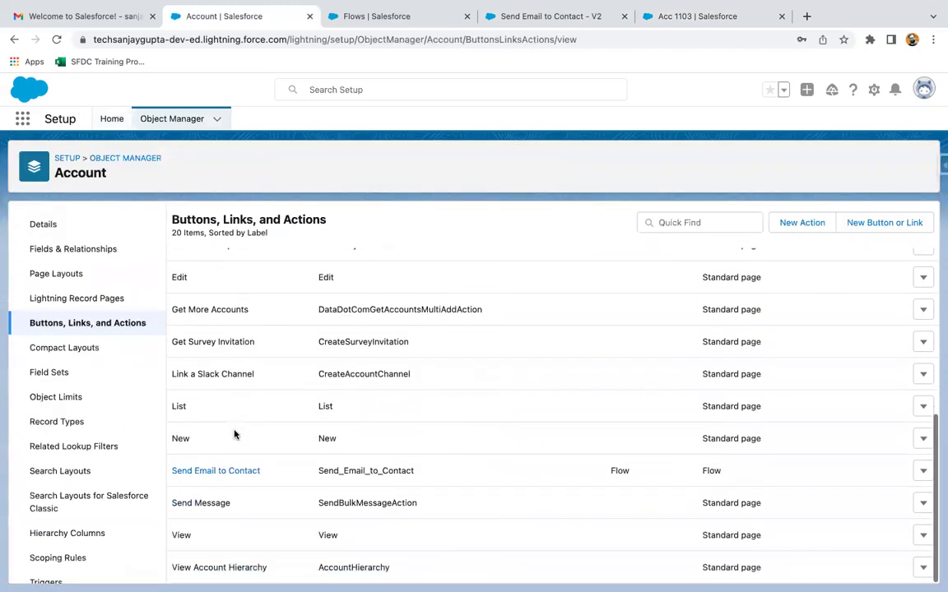
click(220, 472)
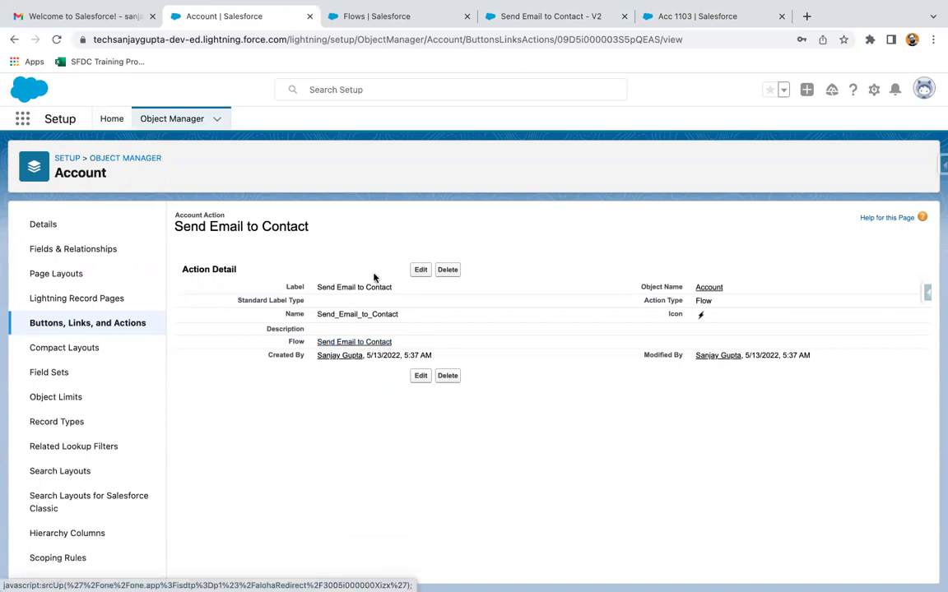
Run Send Email to Contact from account Acc 1103 with first and last name Con 301 and the contact's email, and submit it.
click(677, 16)
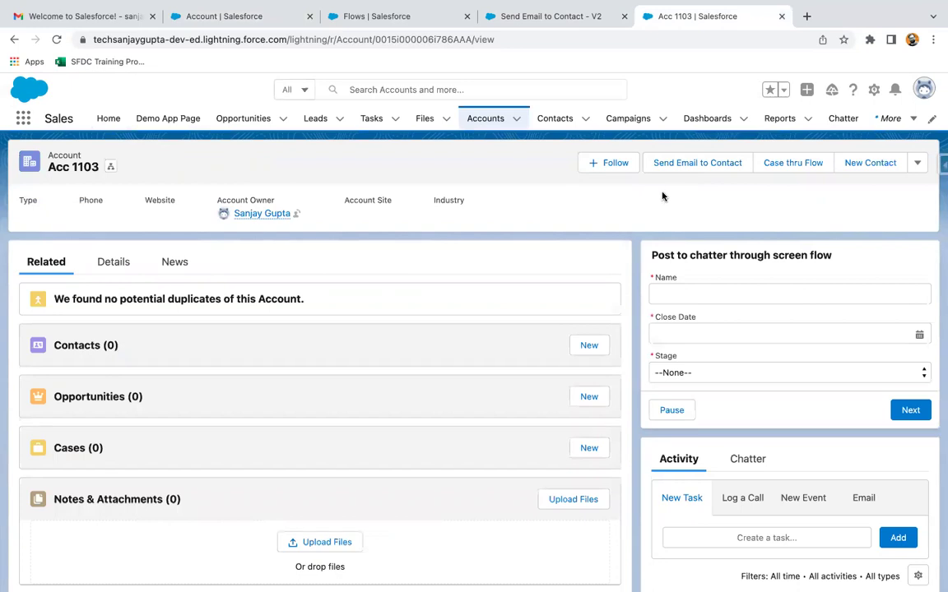
click(669, 163)
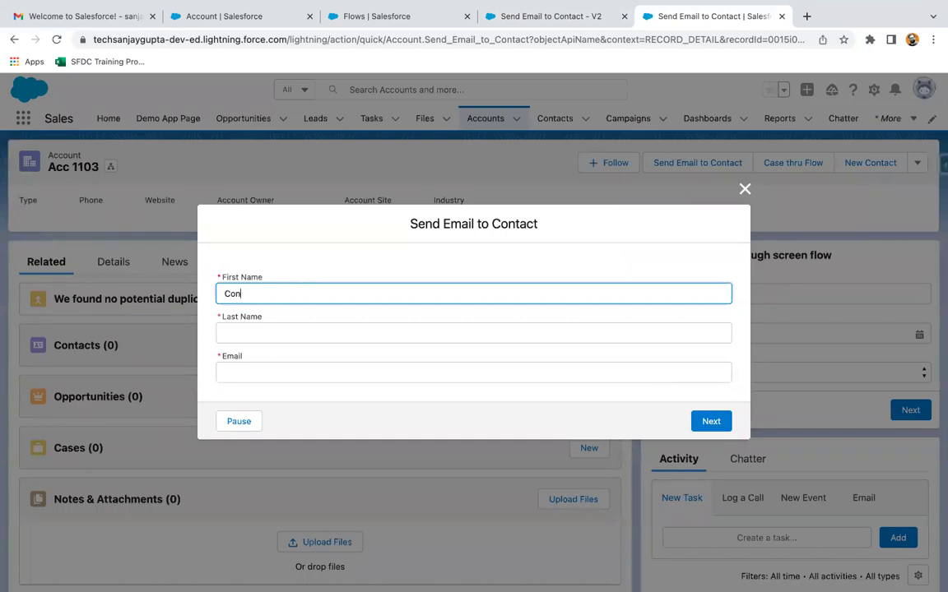
text(Con 301)
click(473, 332)
text(Con)
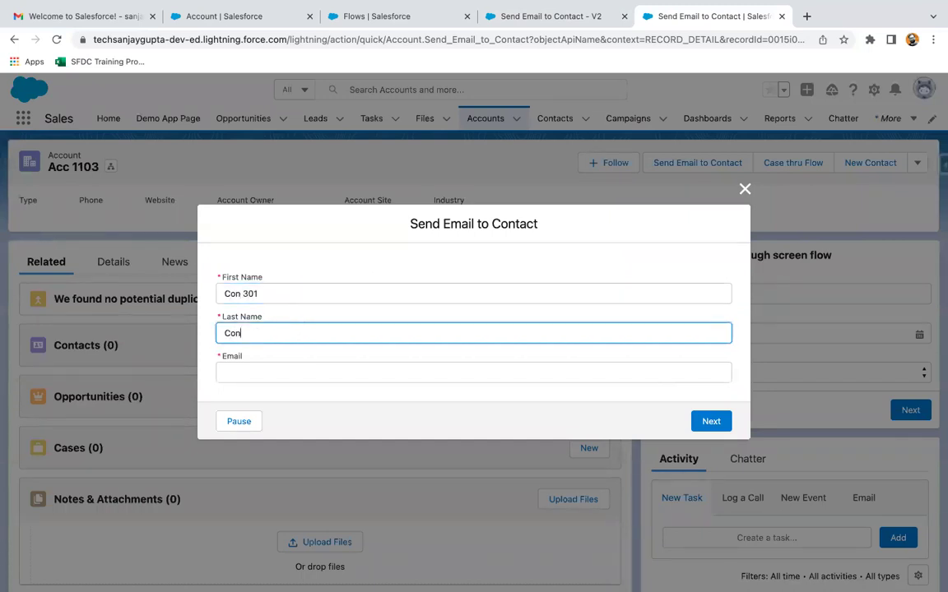
click(288, 372)
click(294, 403)
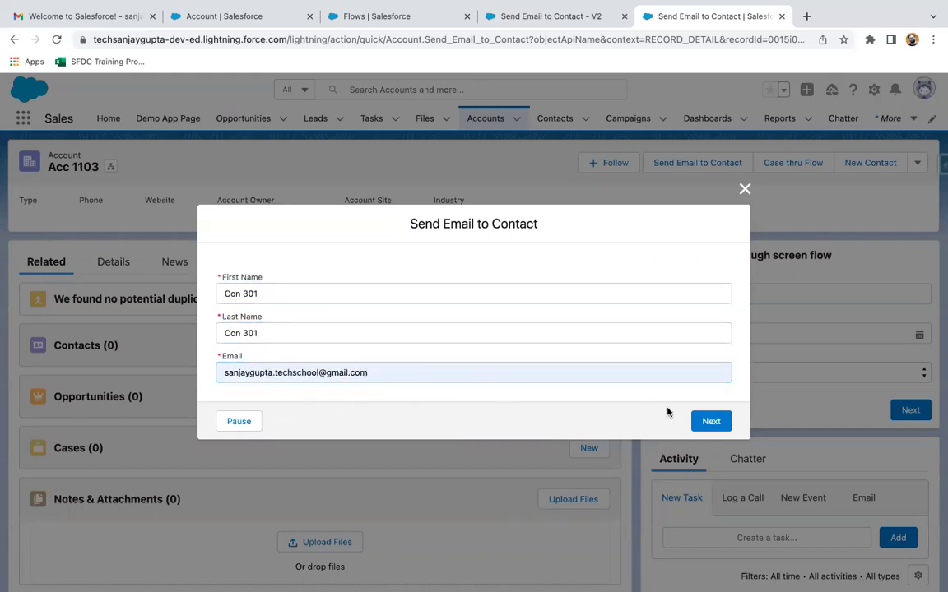
click(709, 421)
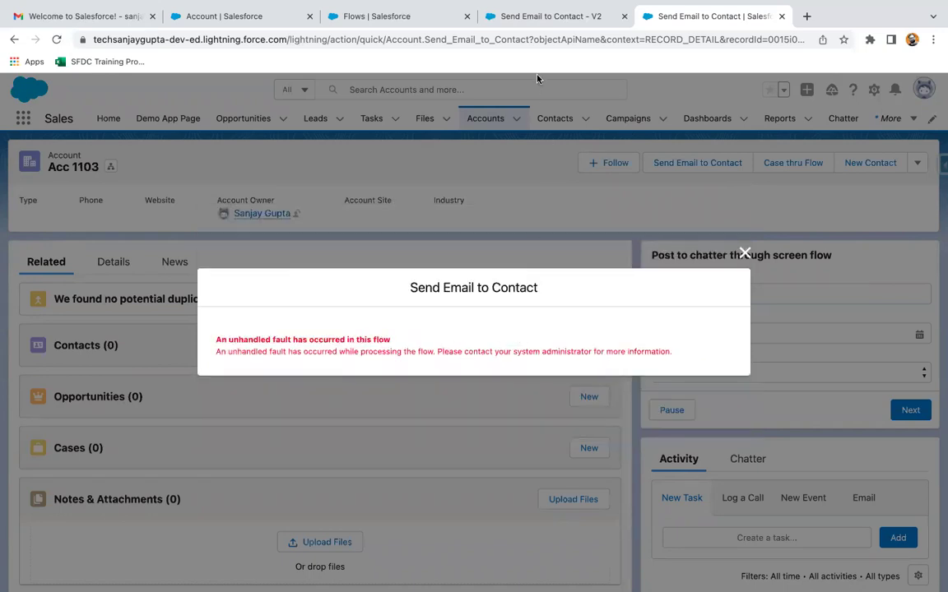
Switch to Gmail, open the flow error email from FlowApplication in the inbox, and examine which element failed and why.
click(113, 15)
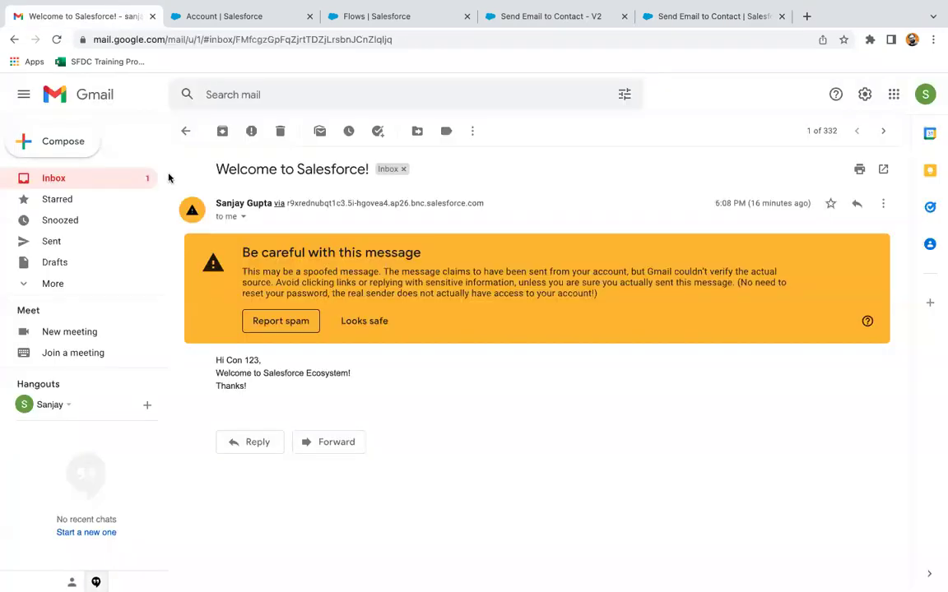
click(81, 178)
click(400, 195)
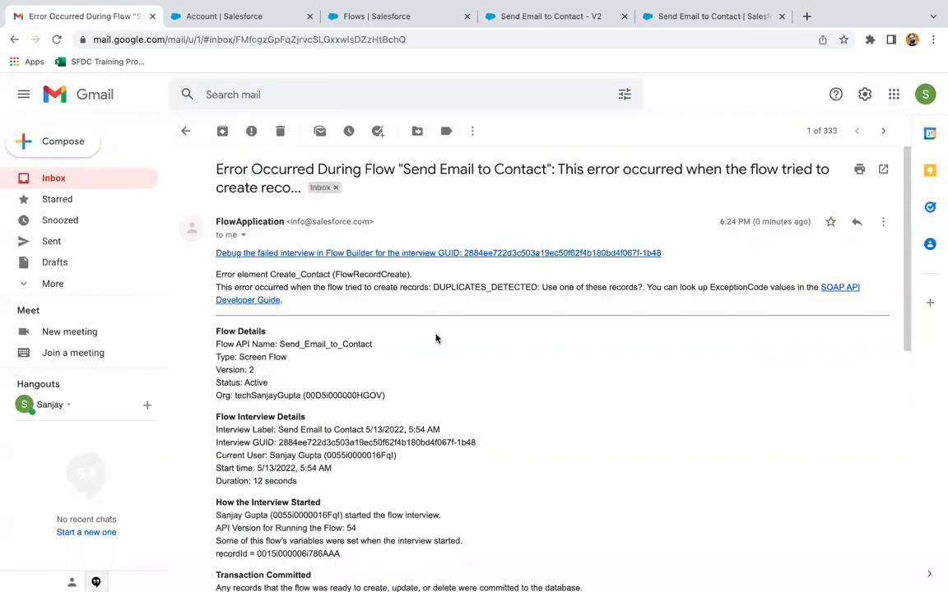
scroll(436, 338, down, 3)
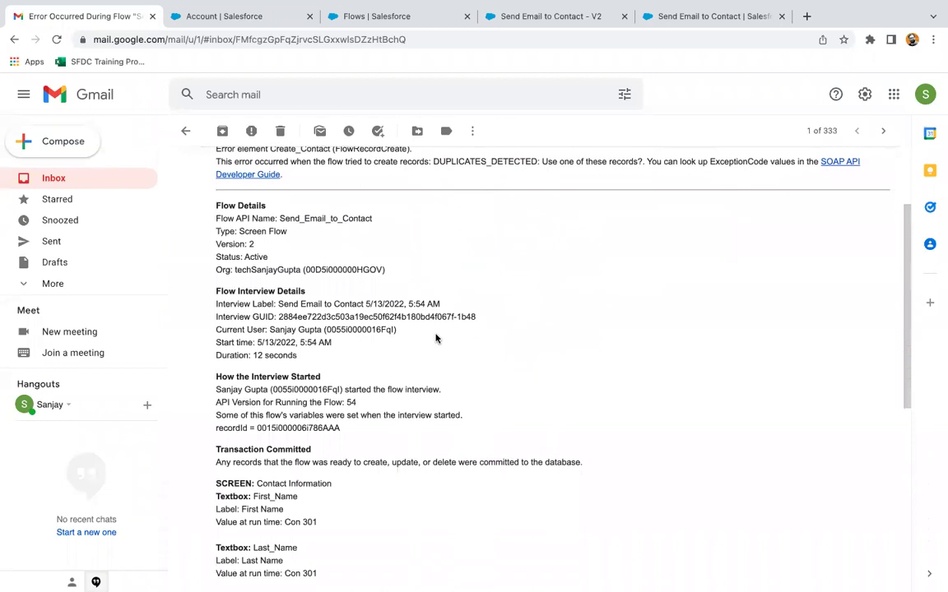
scroll(436, 339, down, 5)
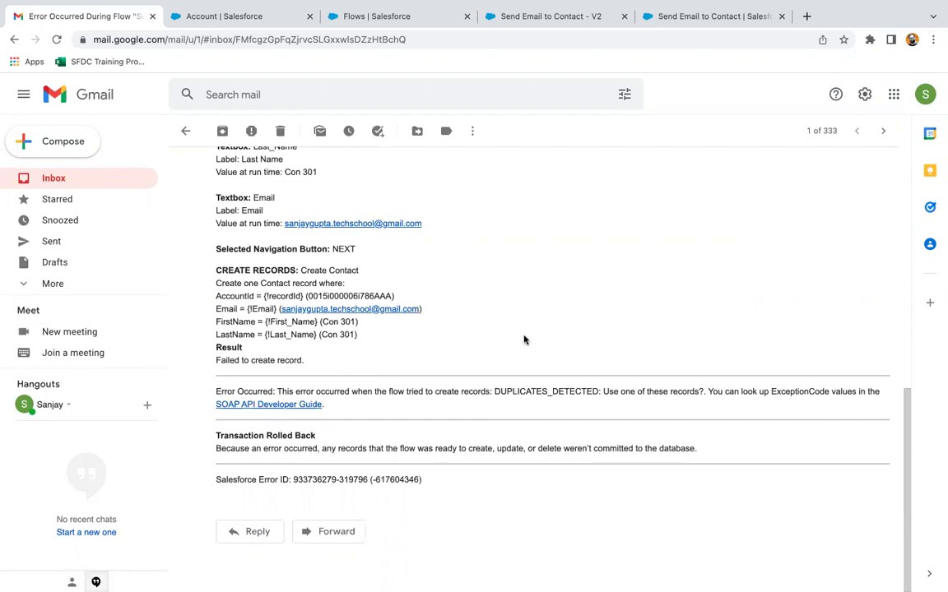
scroll(486, 338, up, 1)
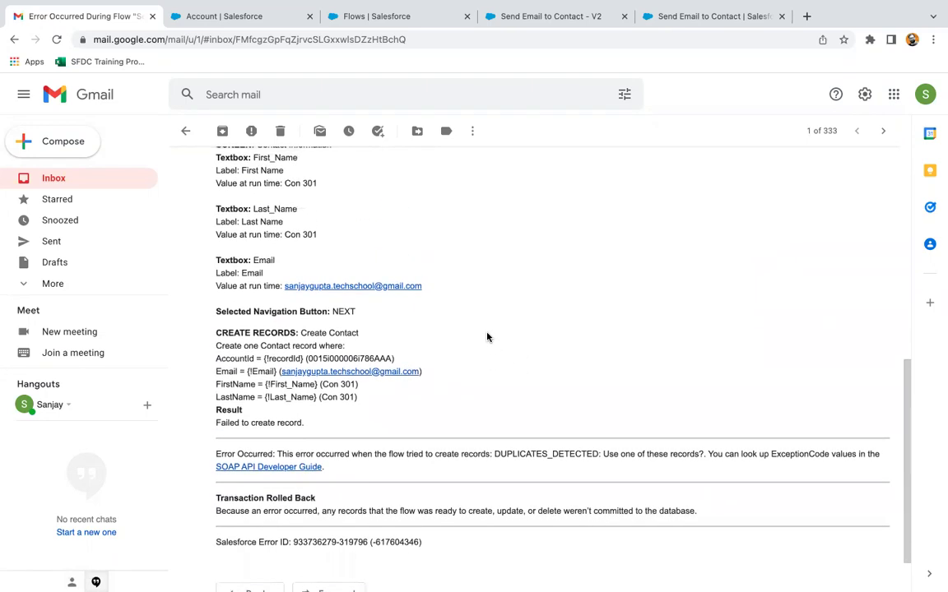
scroll(486, 336, up, 2)
Return to Salesforce Setup, search the setup home for duplicate settings, and open the Duplicate Rules list.
click(272, 14)
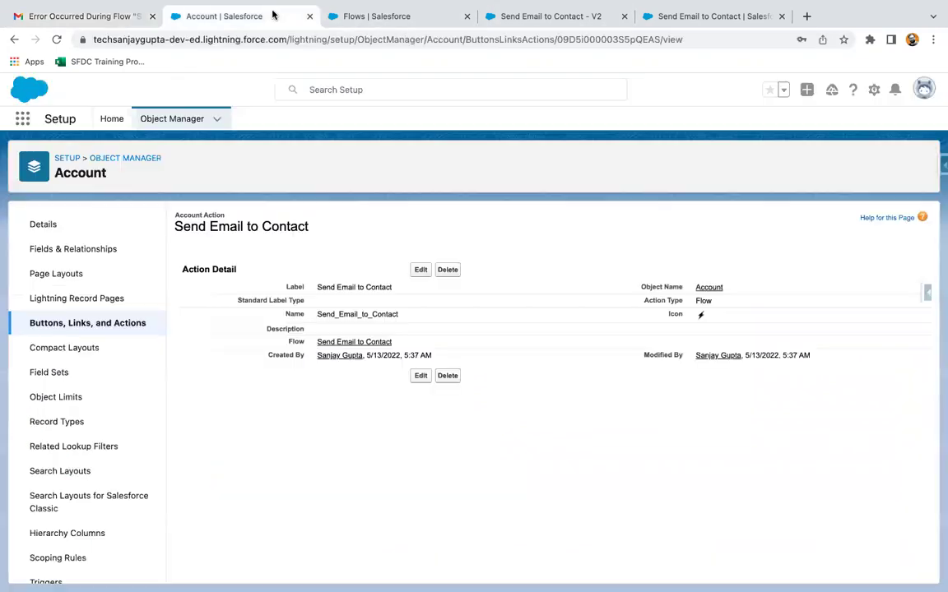
click(108, 117)
click(79, 153)
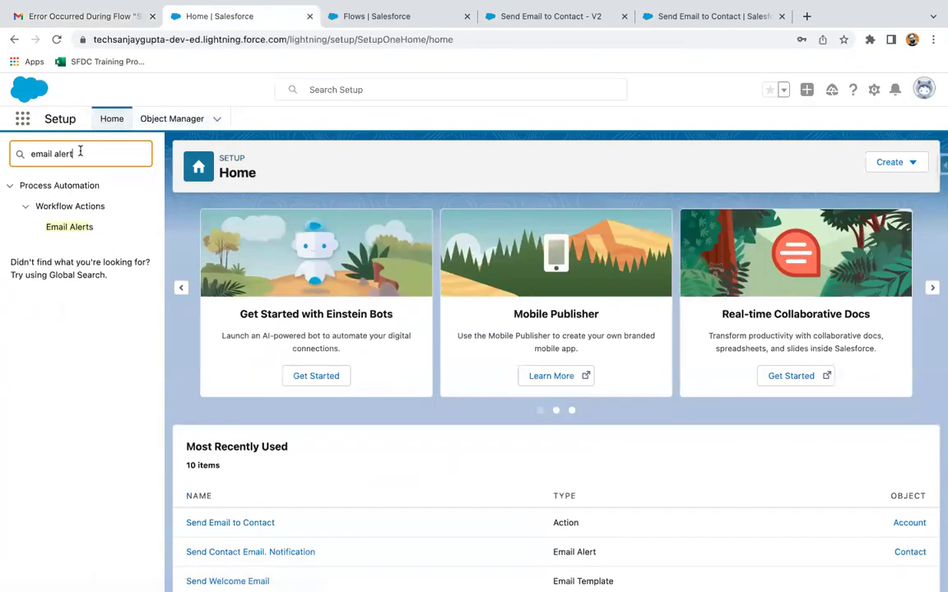
key(super+a)
text(duplic)
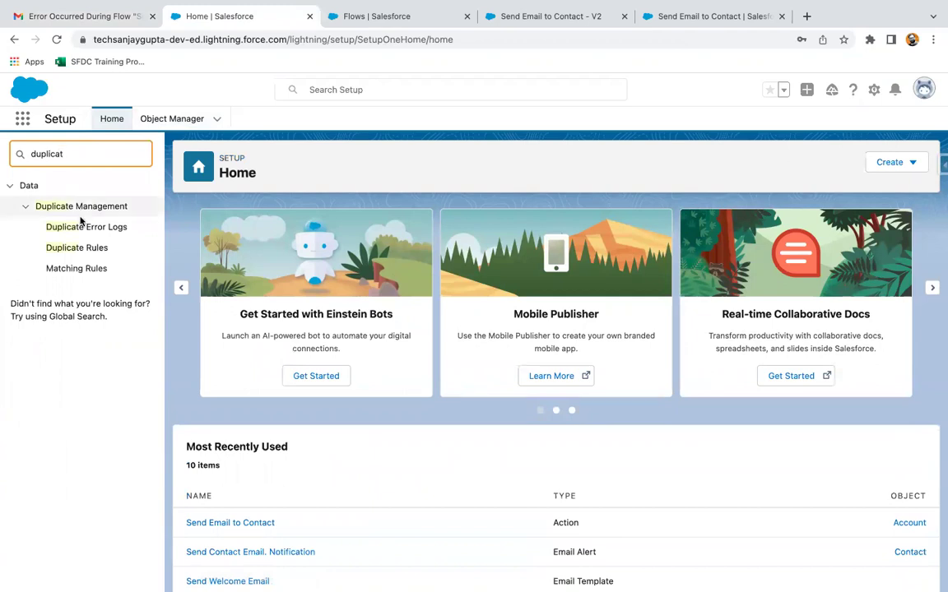
click(79, 247)
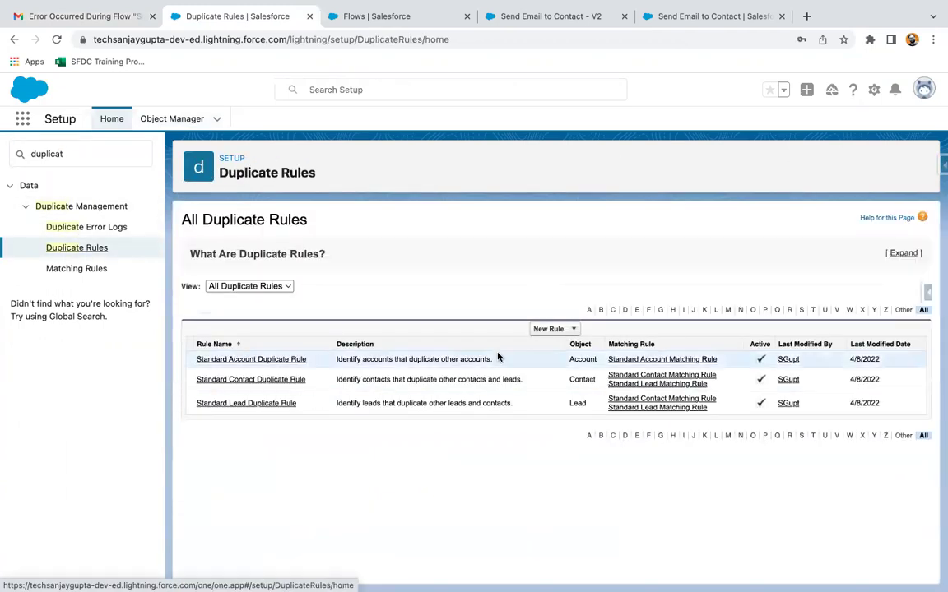
Deactivate the Standard Contact Duplicate Rule, review its Standard Contact Matching Rule, and return to the Duplicate Rules list.
click(292, 380)
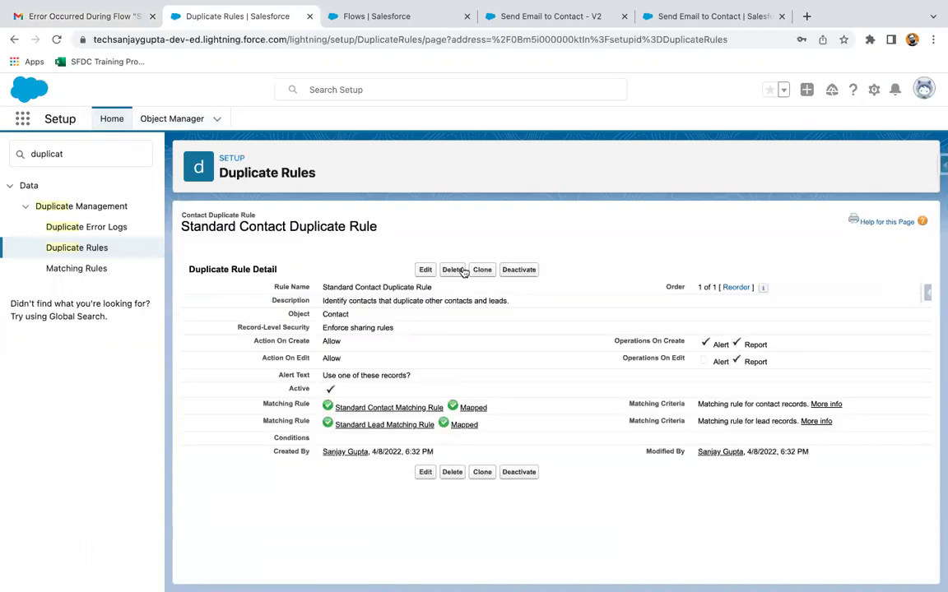
click(517, 271)
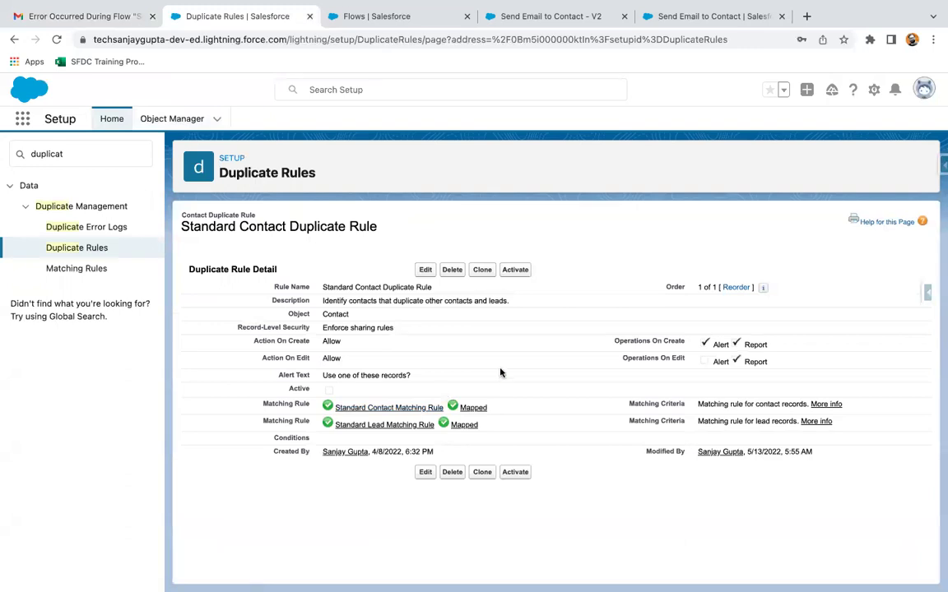
click(401, 407)
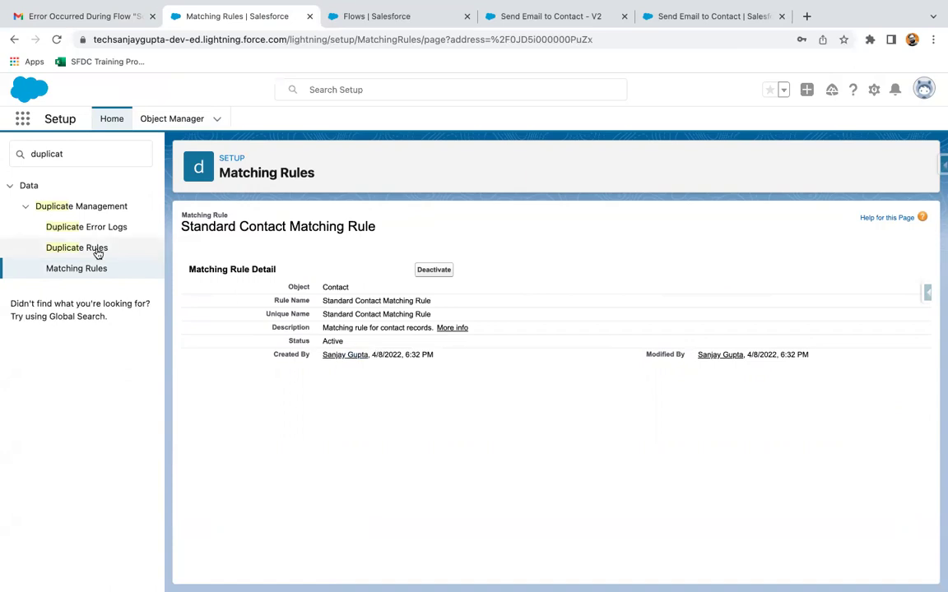
click(67, 249)
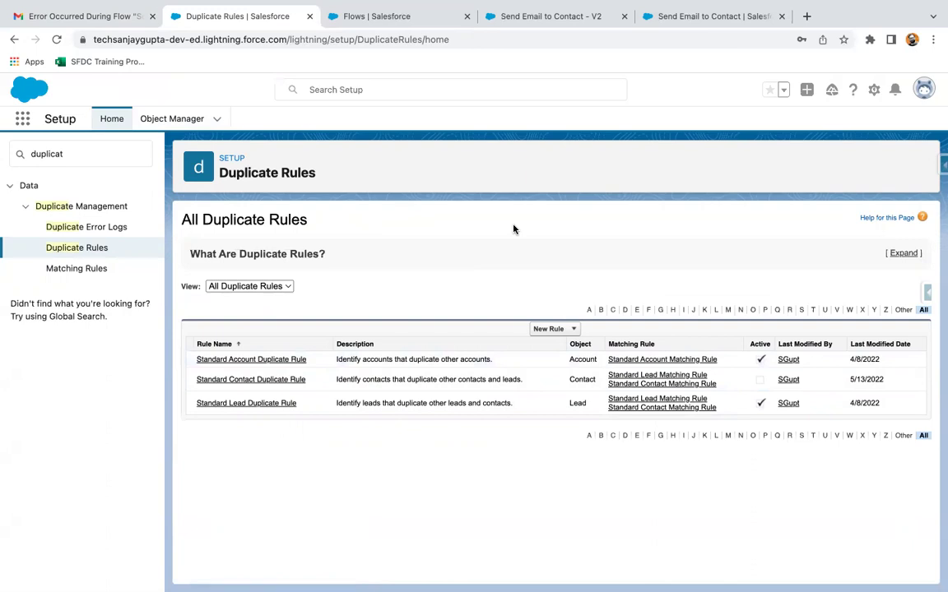
Dismiss the flow error on account Acc 1103 and rerun Send Email to Contact with first and last name Con 301 and the contact's email.
click(712, 17)
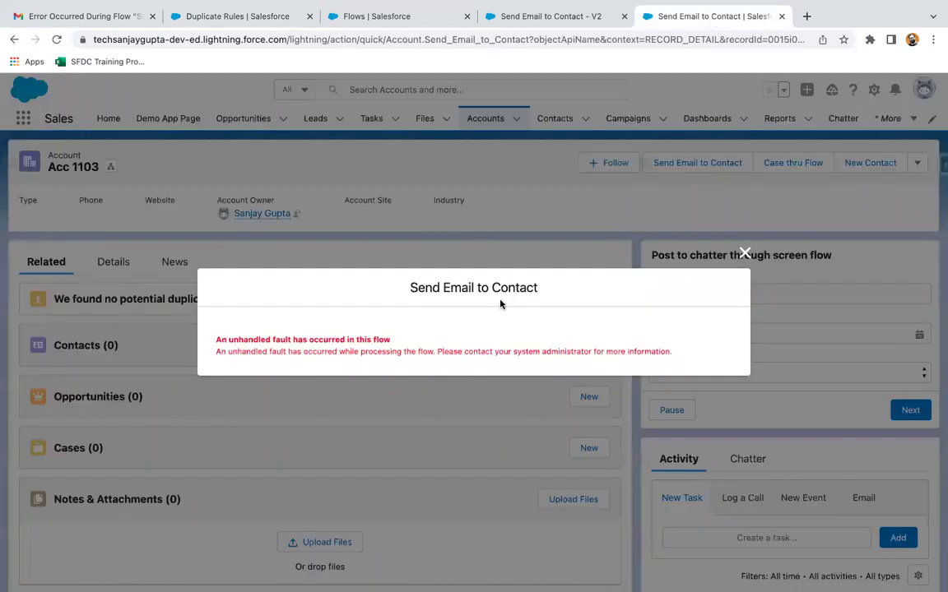
click(744, 254)
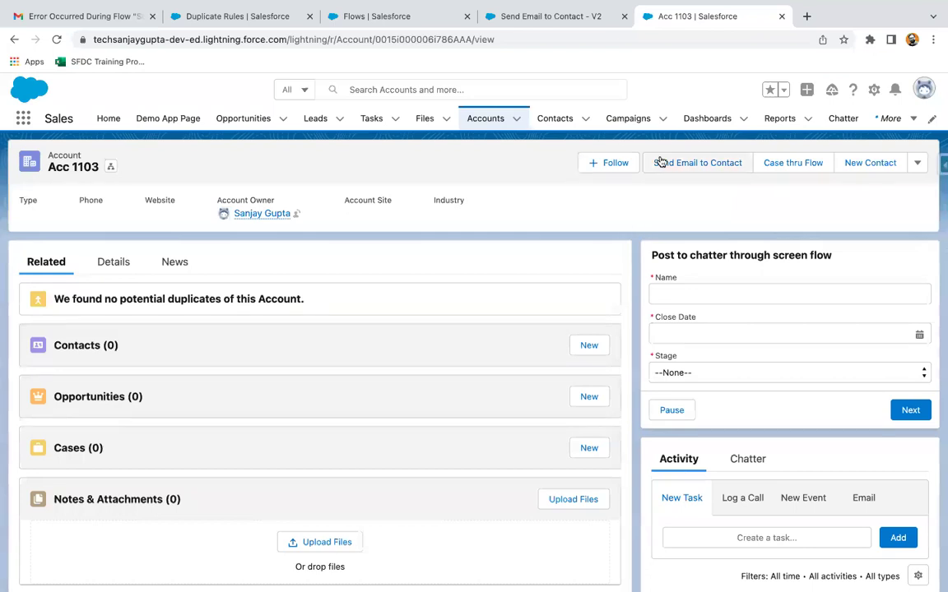
click(676, 162)
text(Con 301)
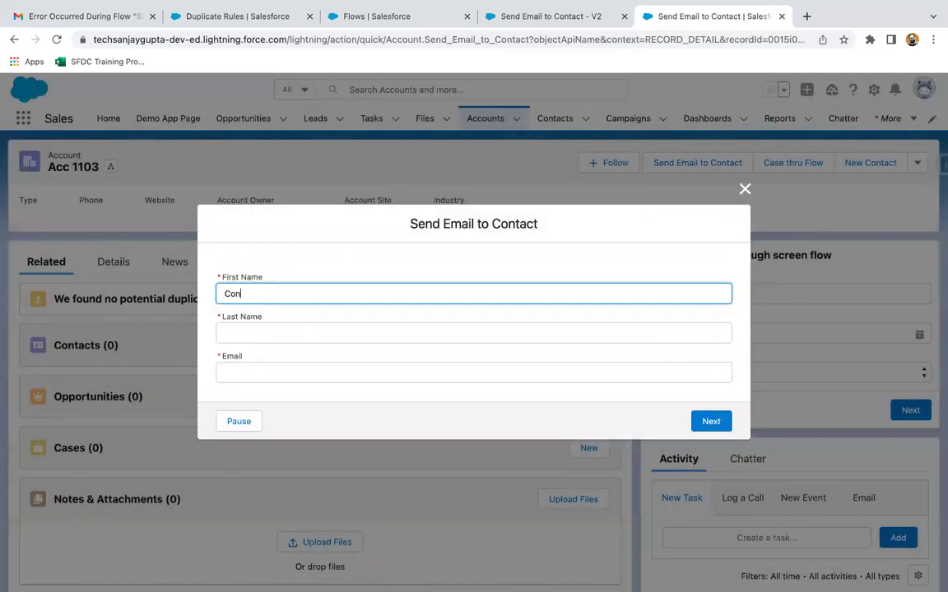
click(473, 333)
text(Con 301)
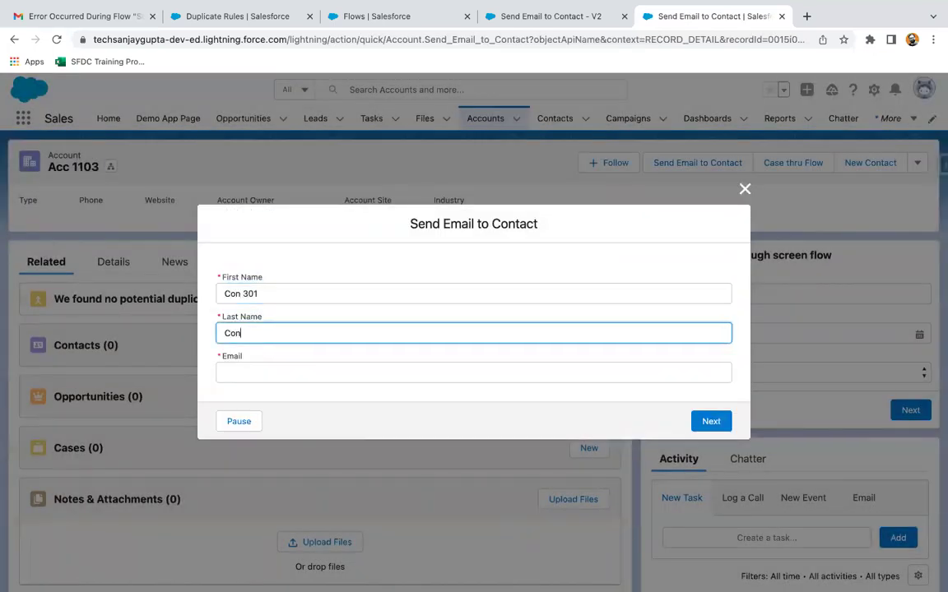
click(256, 372)
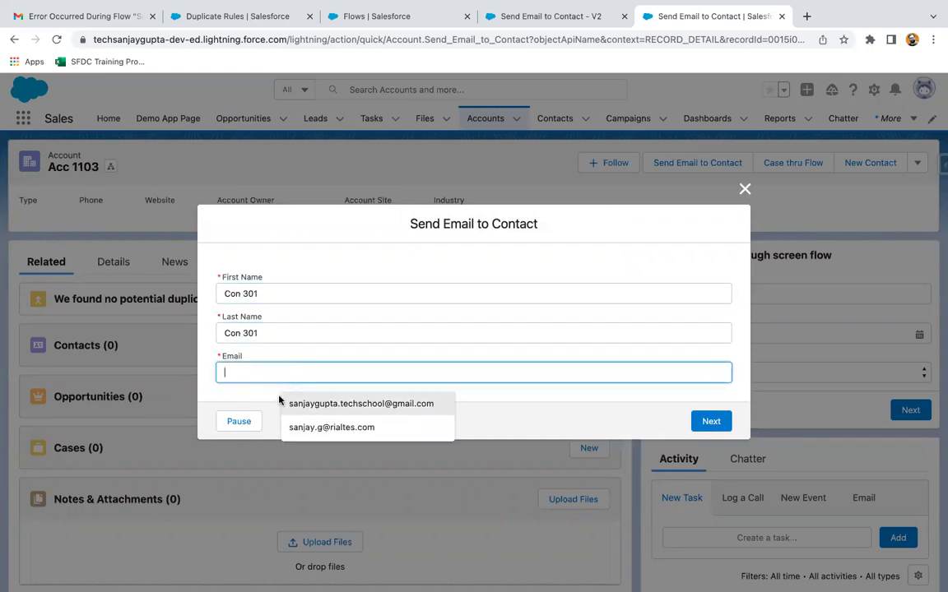
click(280, 399)
click(703, 421)
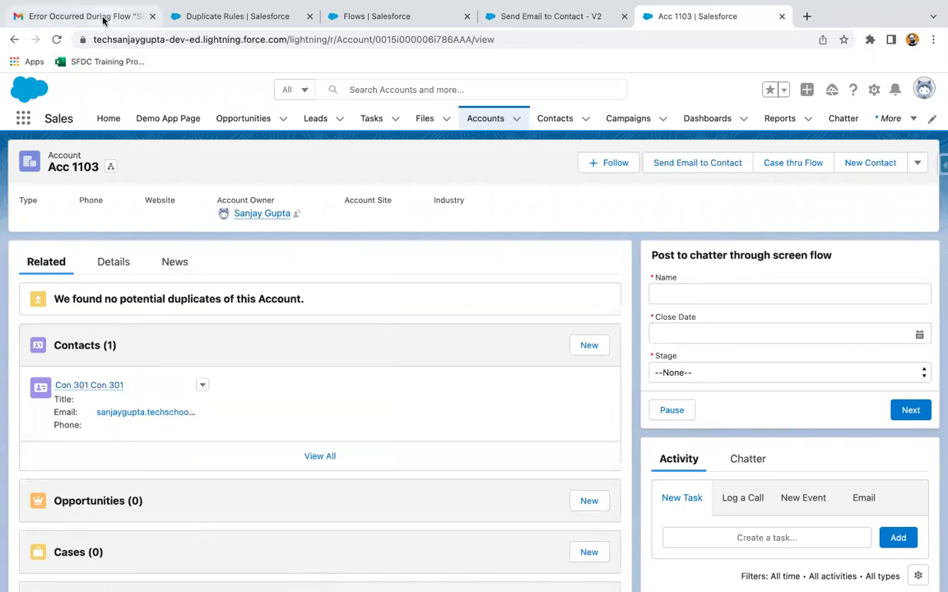
Open the new contact from account Acc 1103's related contacts and review its detail fields.
click(66, 385)
click(130, 269)
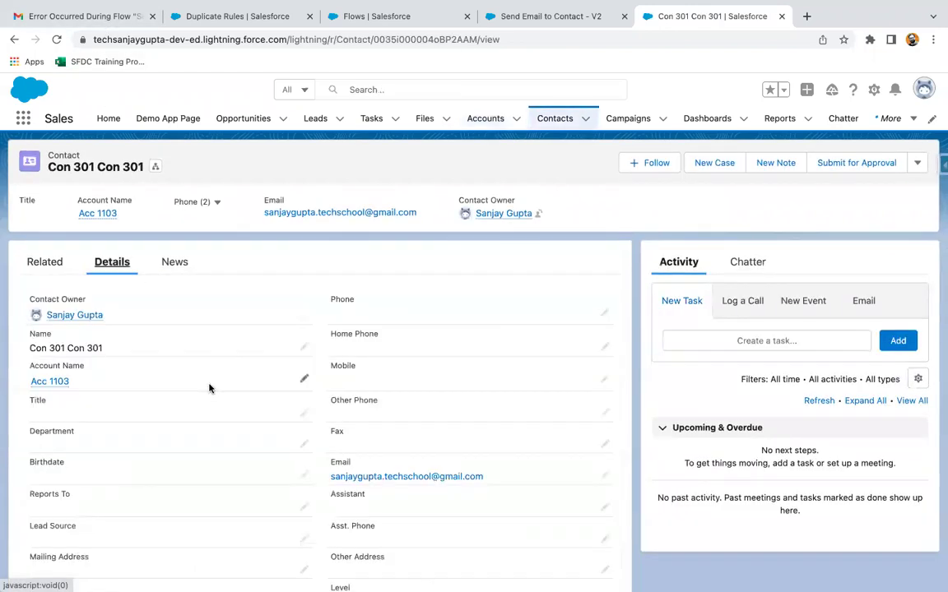
scroll(207, 387, down, 3)
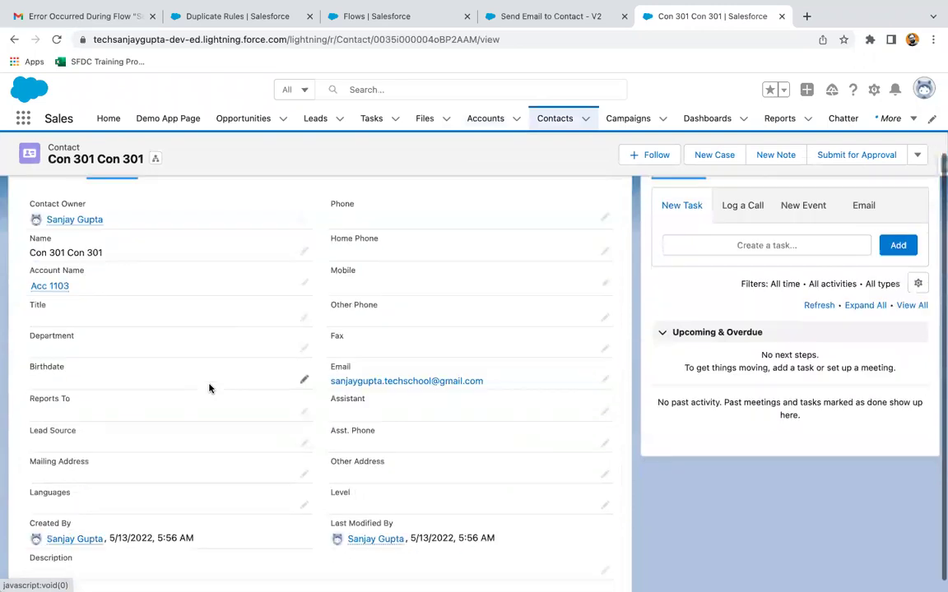
Check the subject, greeting and body of the newest Welcome to Salesforce! email in Gmail, and return to the Send Email to Contact flow in Flow Builder.
click(83, 18)
click(84, 179)
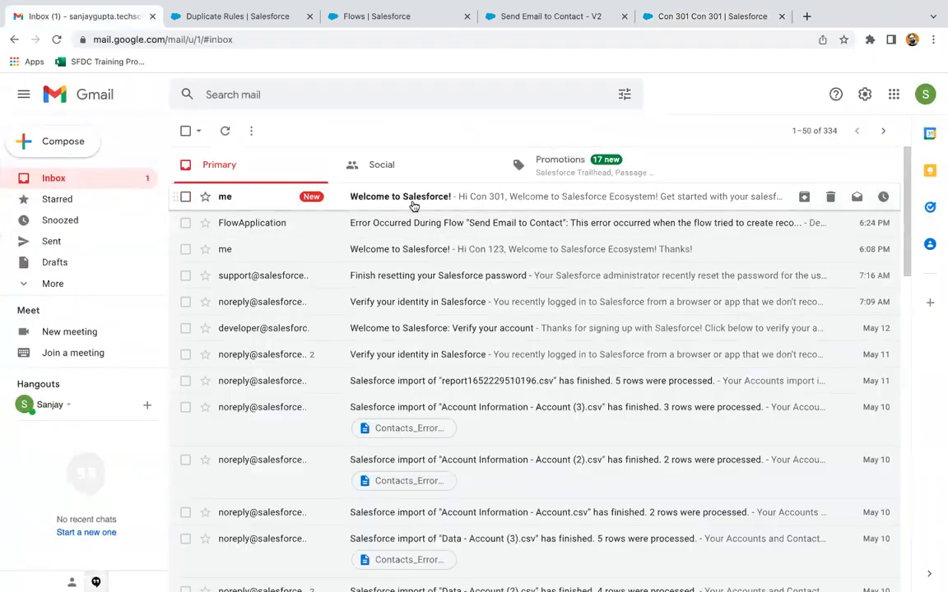
click(412, 144)
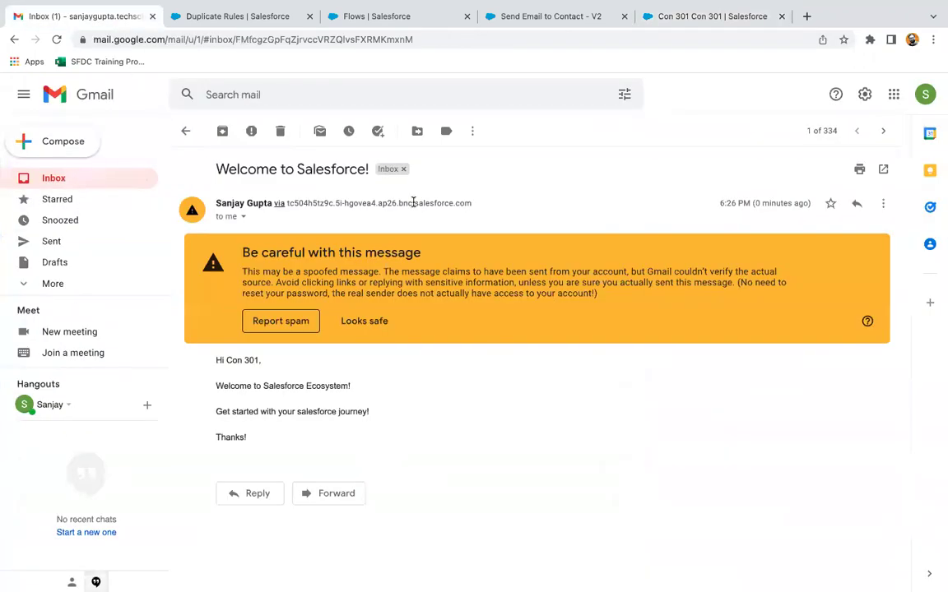
drag(214, 360, 264, 437)
click(220, 360)
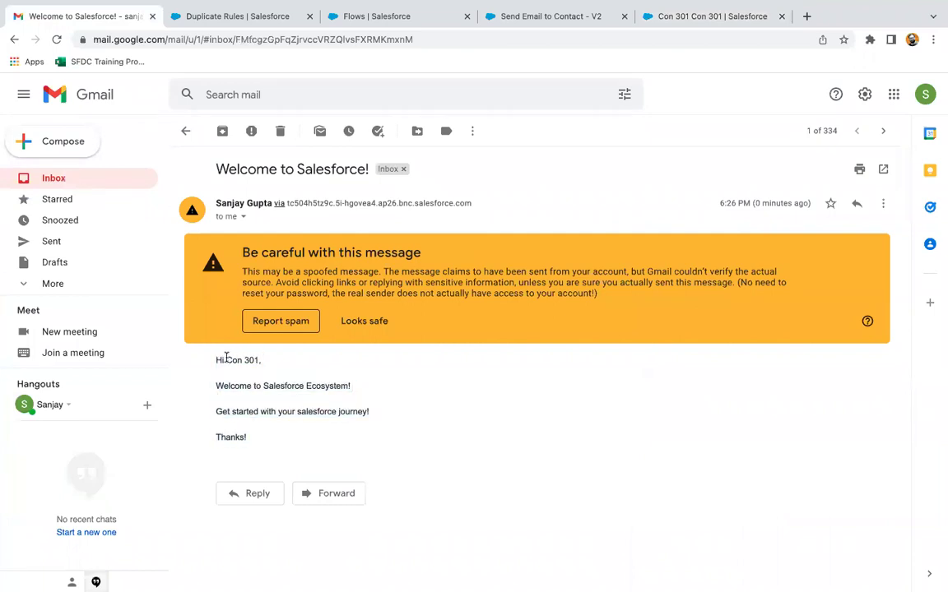
drag(226, 359, 279, 362)
click(255, 384)
drag(211, 164, 458, 174)
click(88, 179)
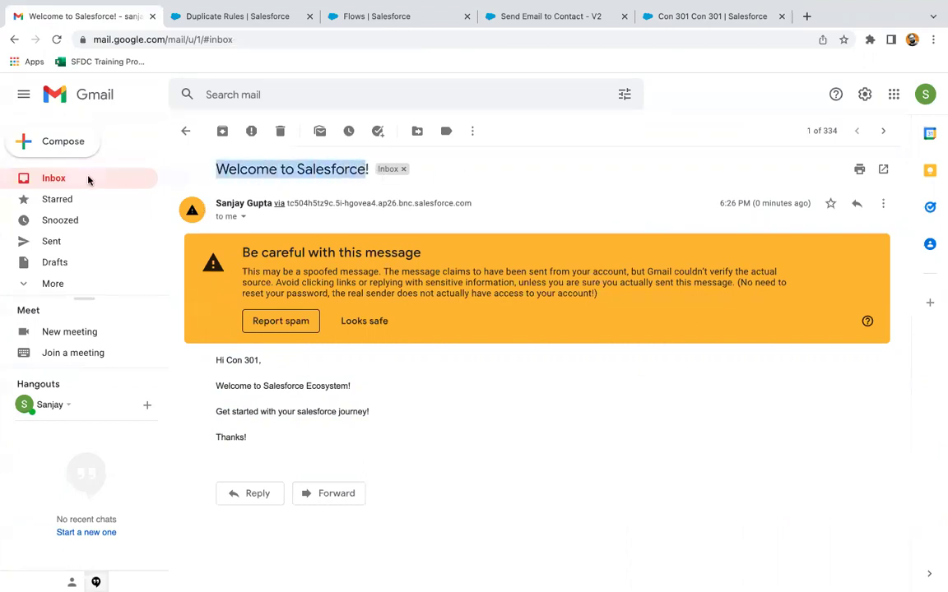
click(523, 20)
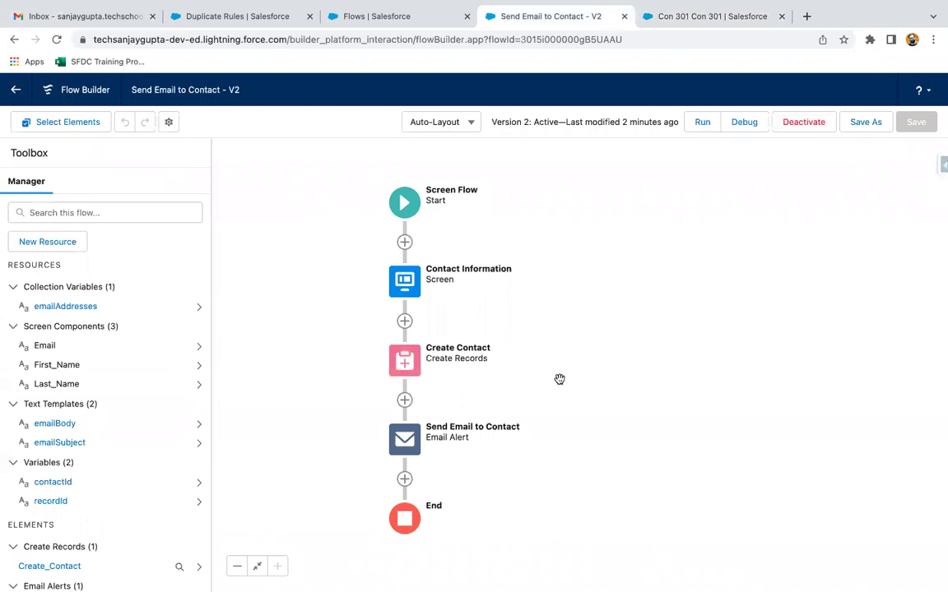